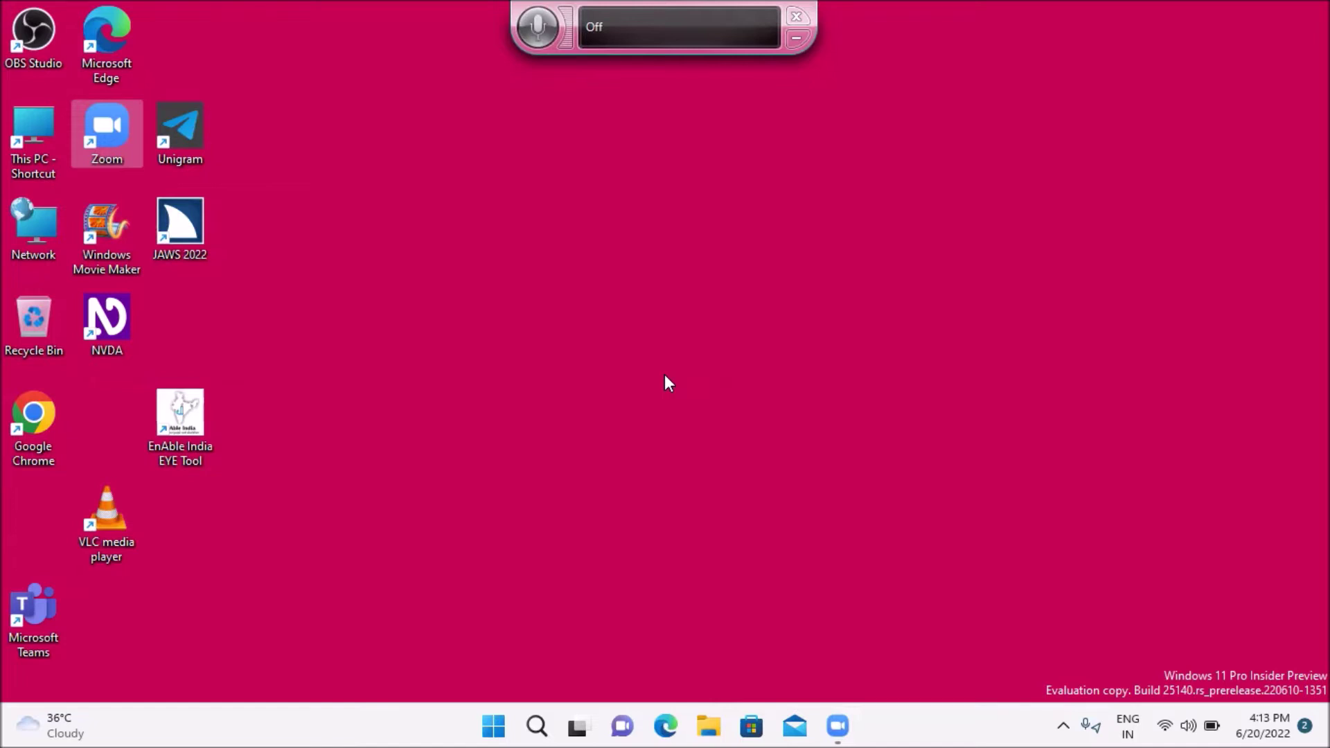
Step: Open Google Chrome and go to goldwave.com
key(g)
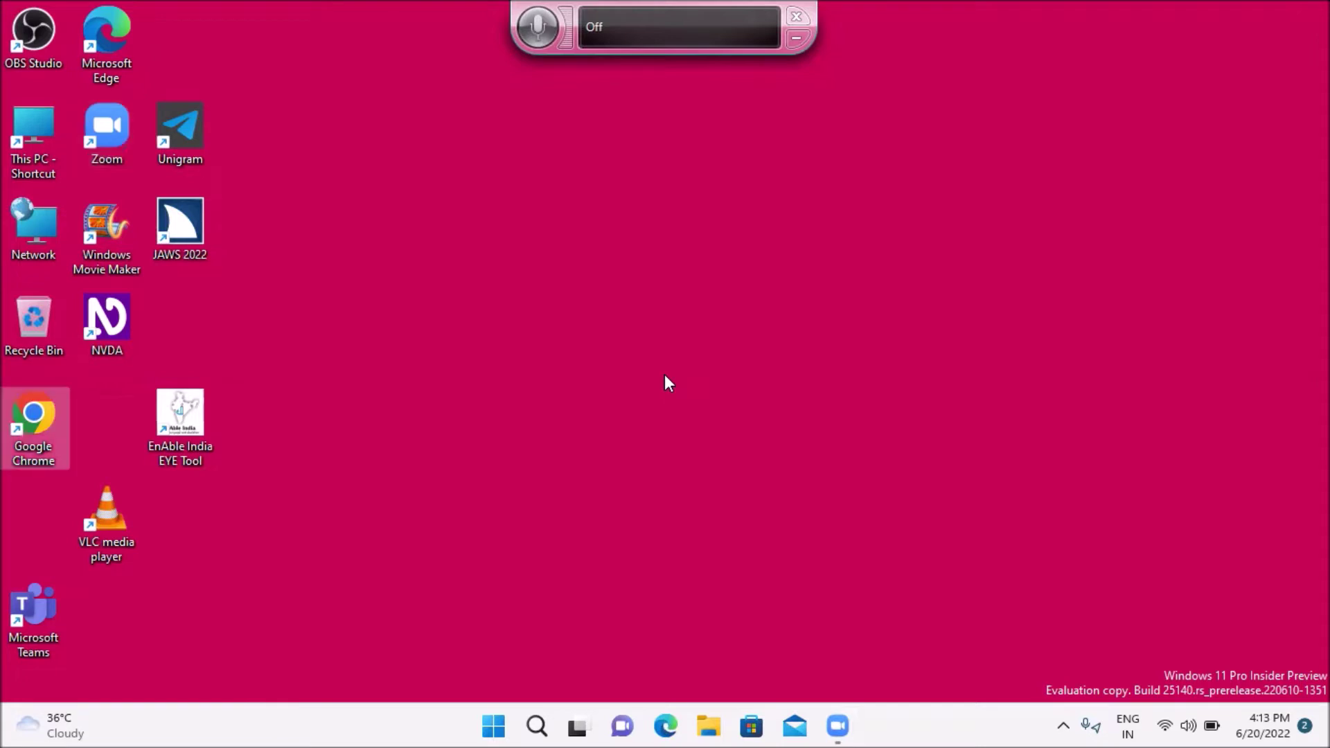
key(Return)
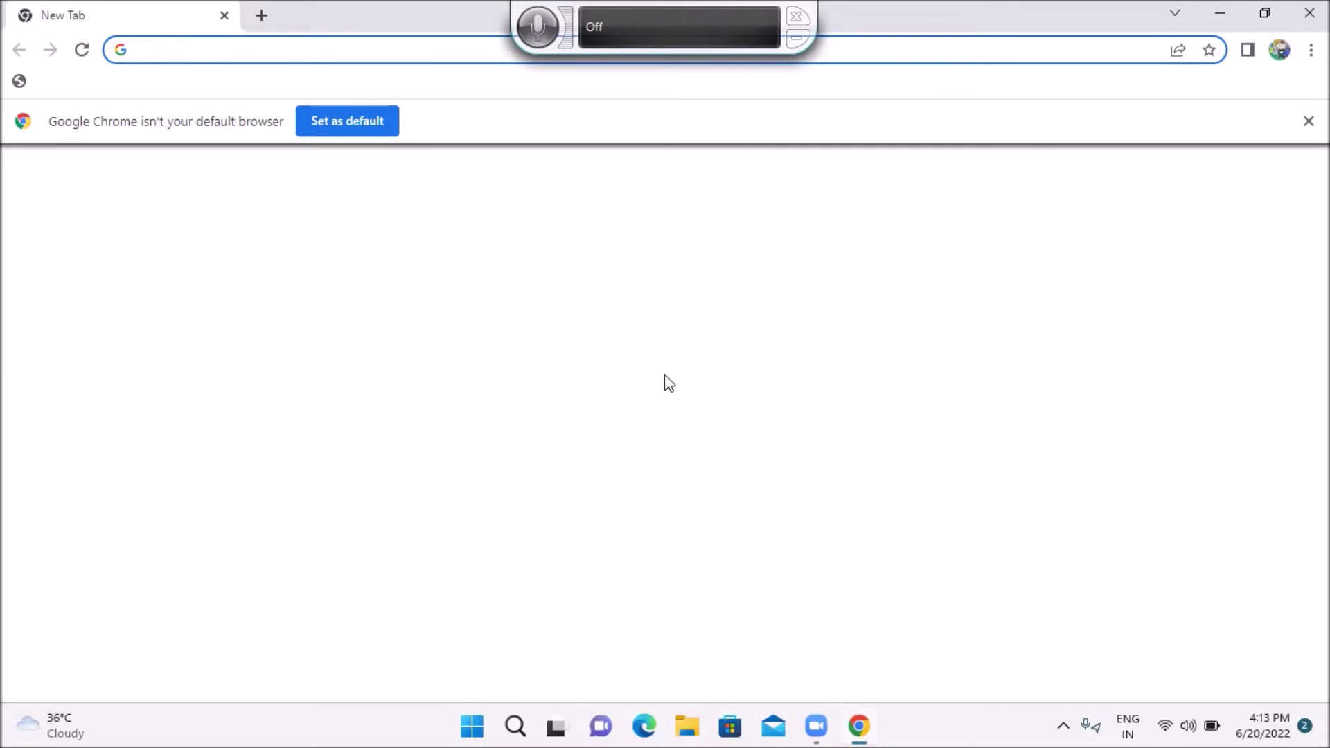
text(gold)
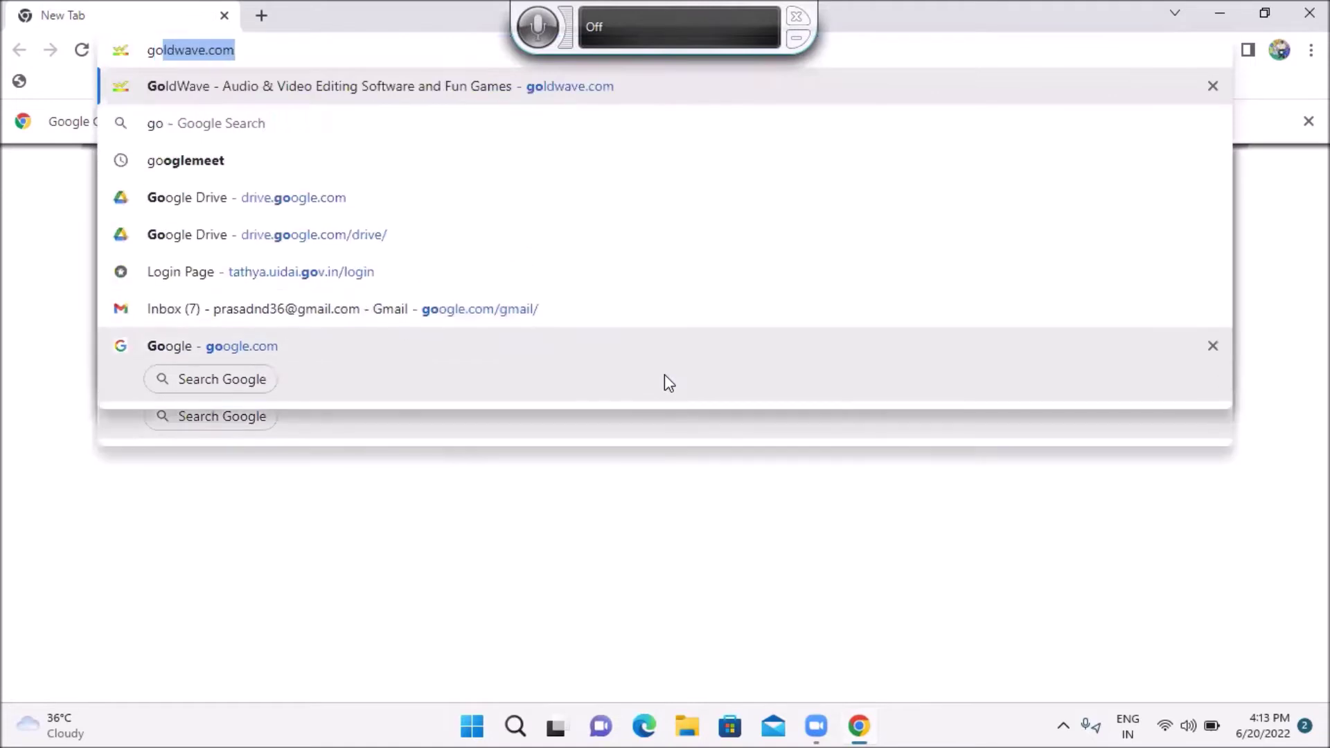
text(wave)
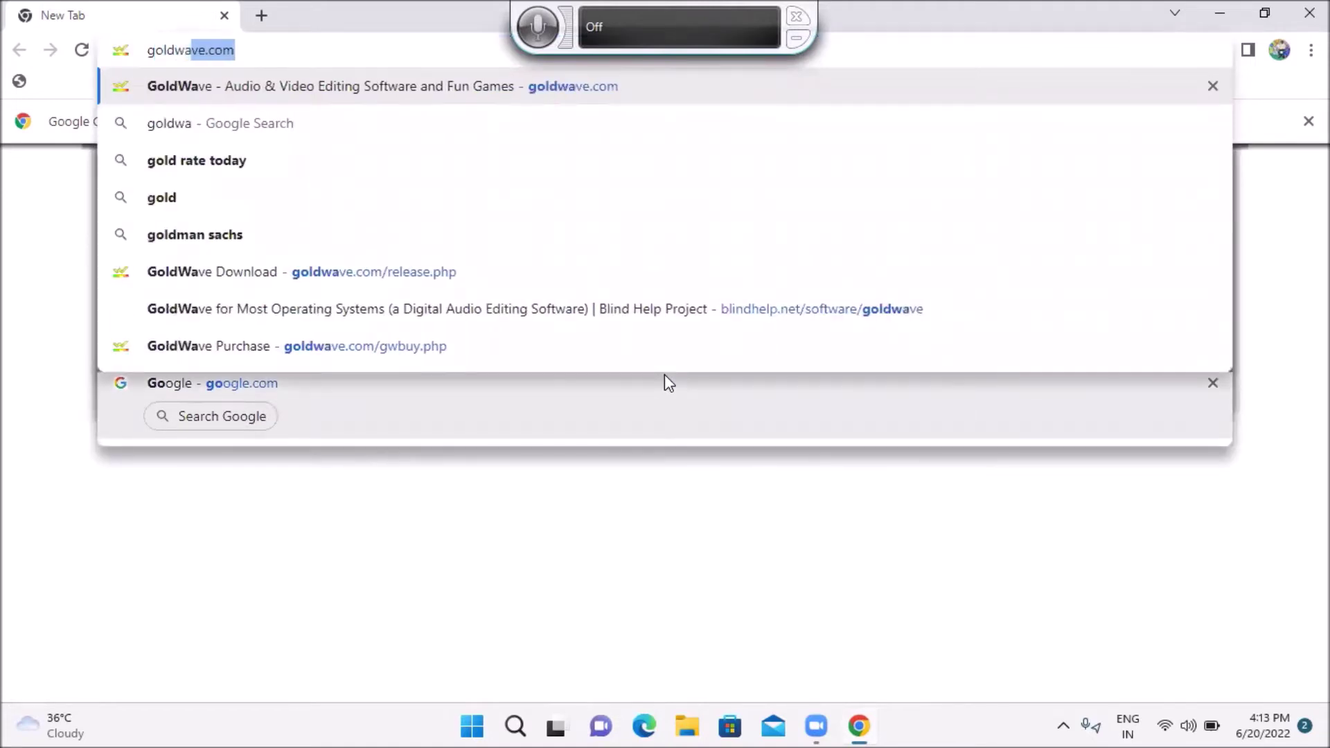
text(.com)
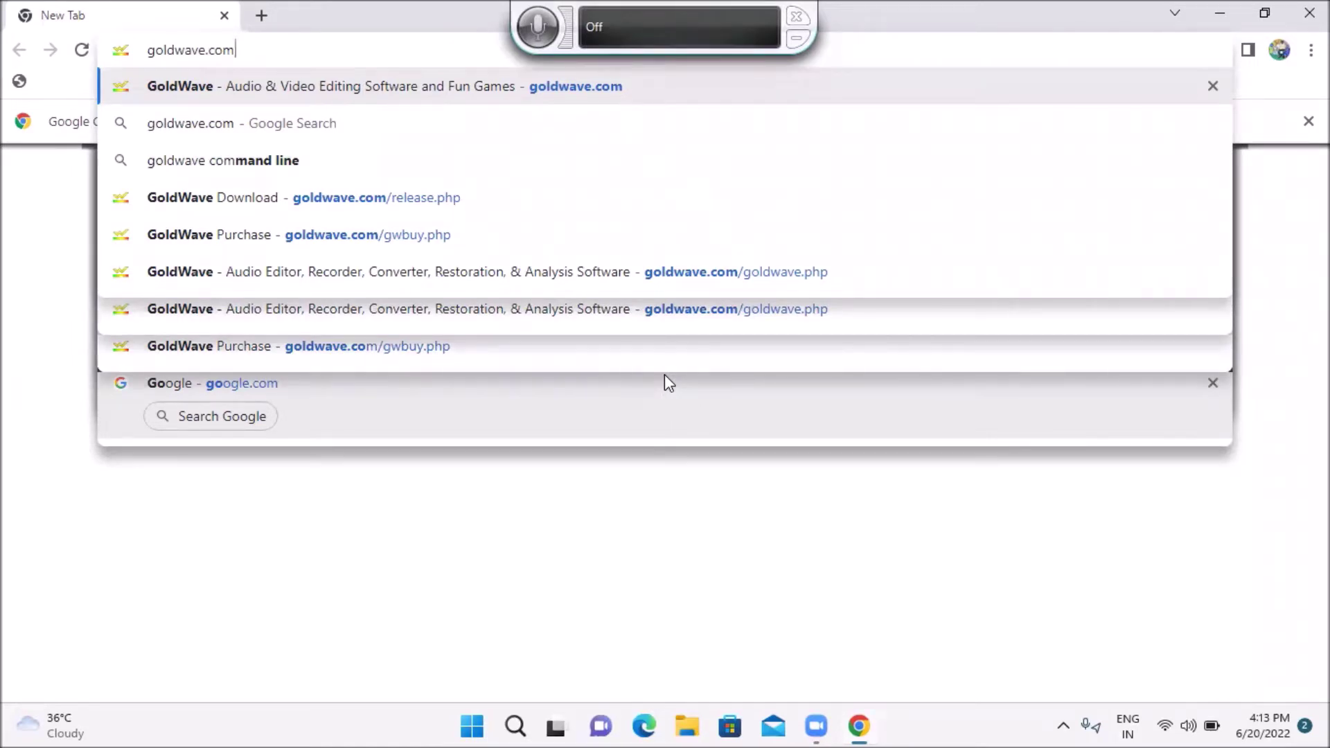
key(Return)
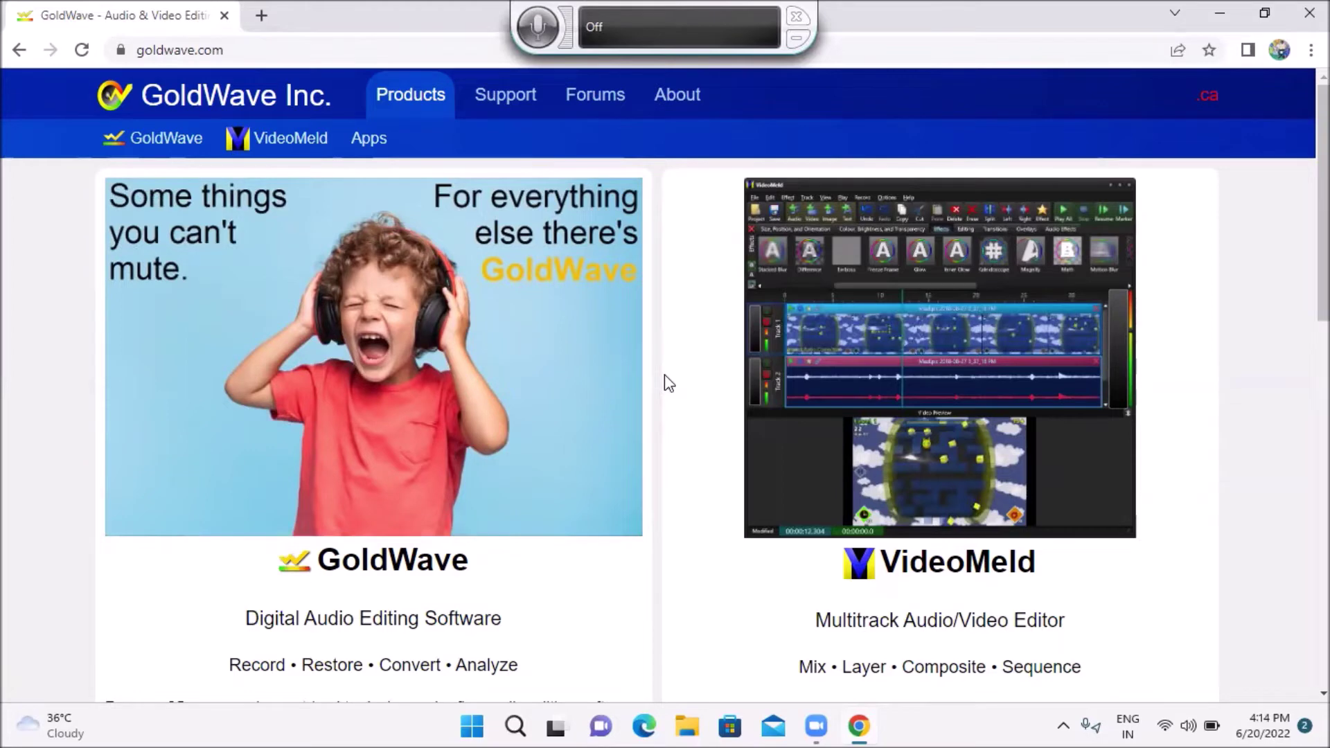
Step: Open the download page for the GoldWave audio editor from the site's home page
key(Tab)
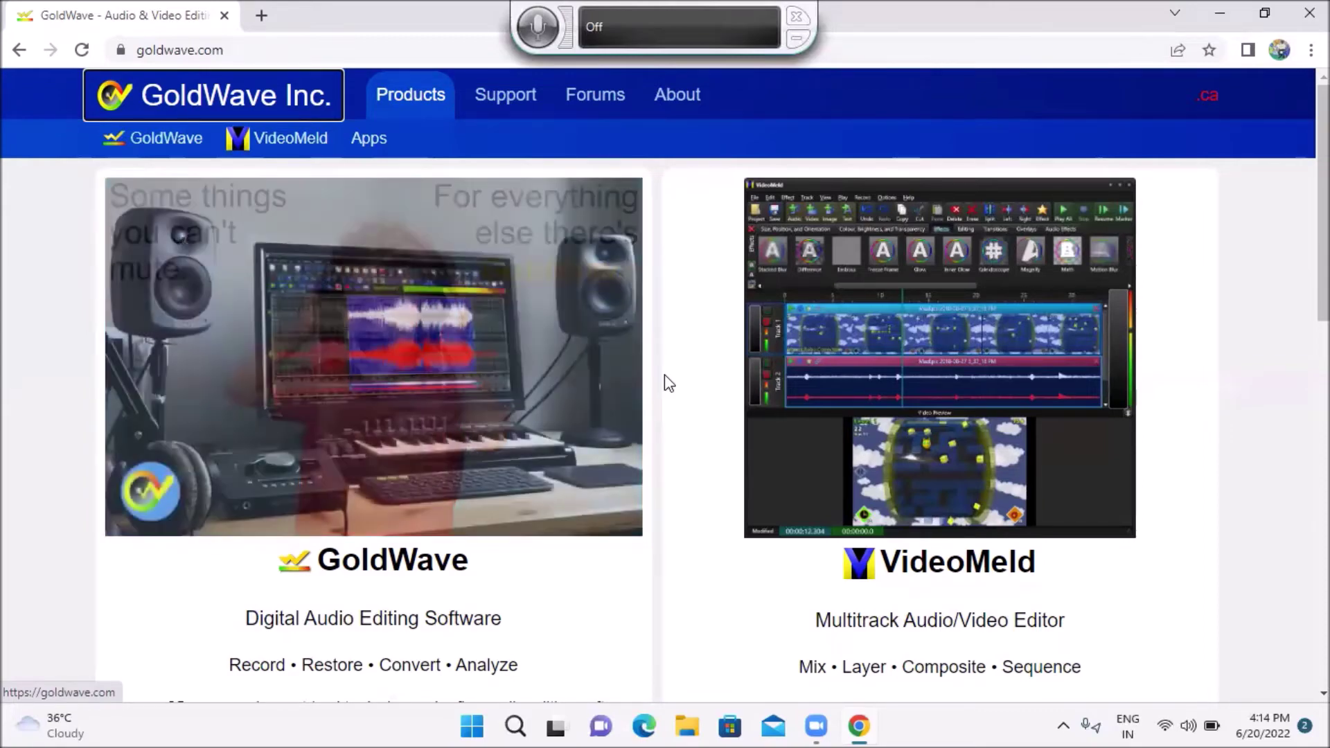
scroll(666, 383, down, 5)
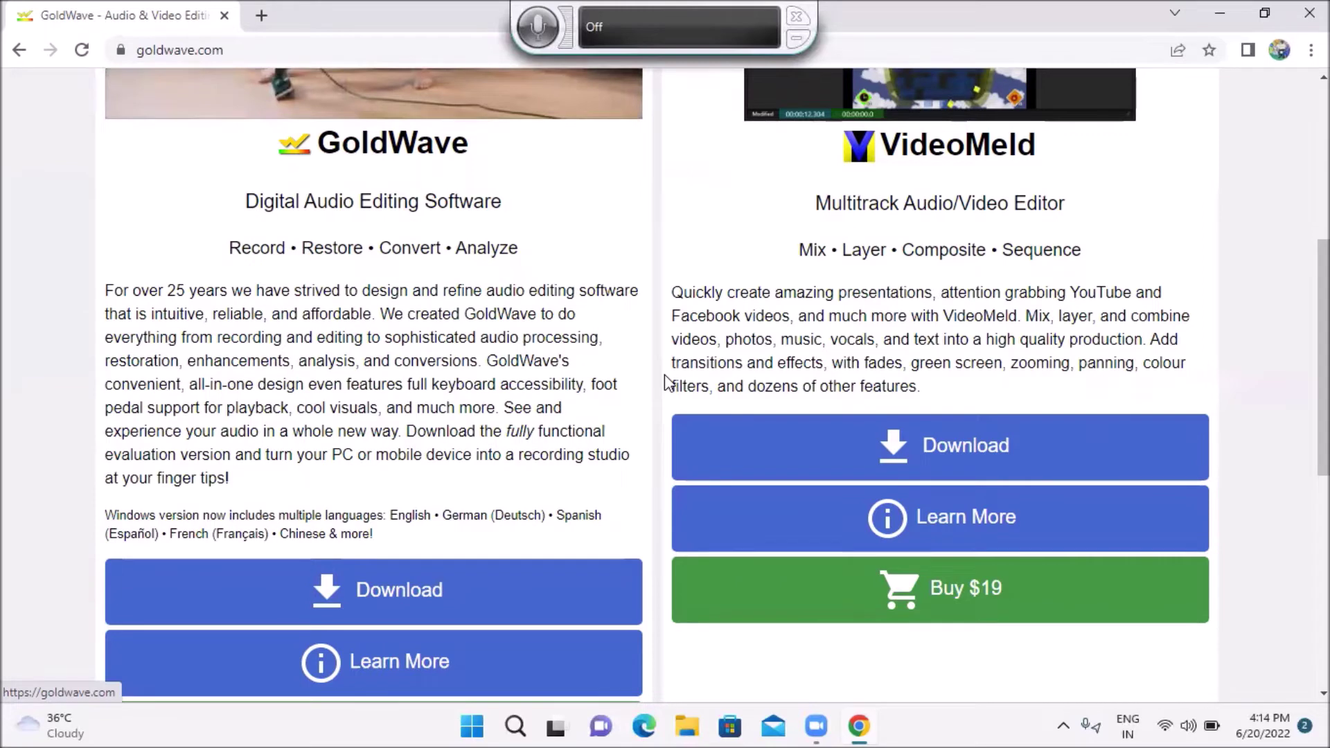
key(Tab)
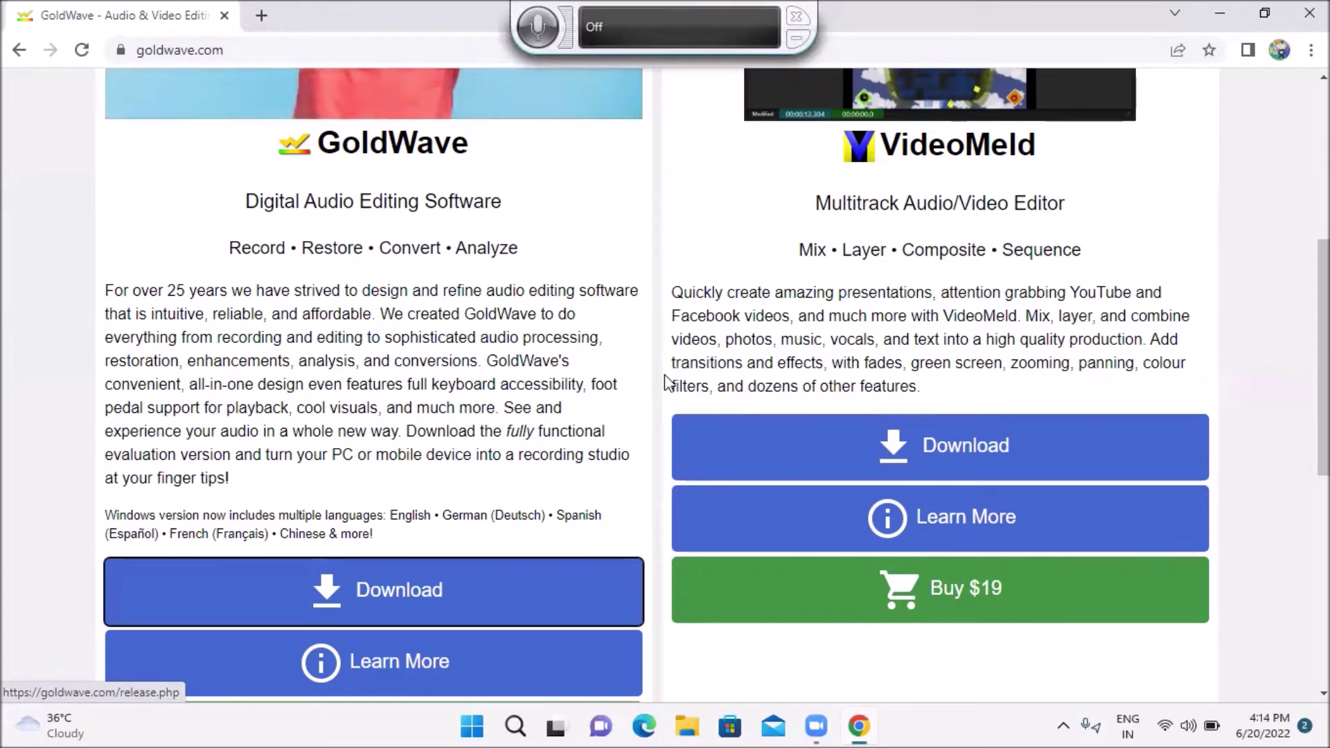
key(Return)
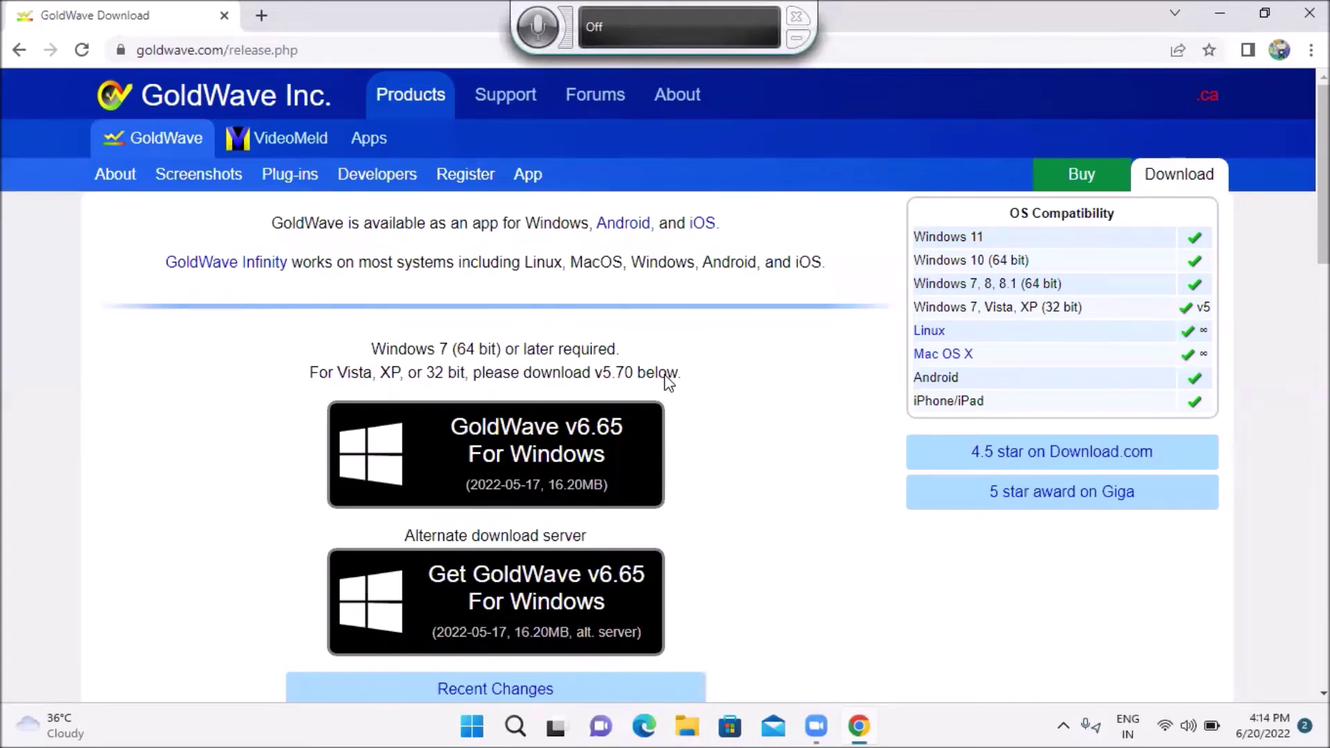
Step: Download the GoldWave v6.65 for Windows installer from the main server rather than the alternate one, and close the browser
key(Tab)
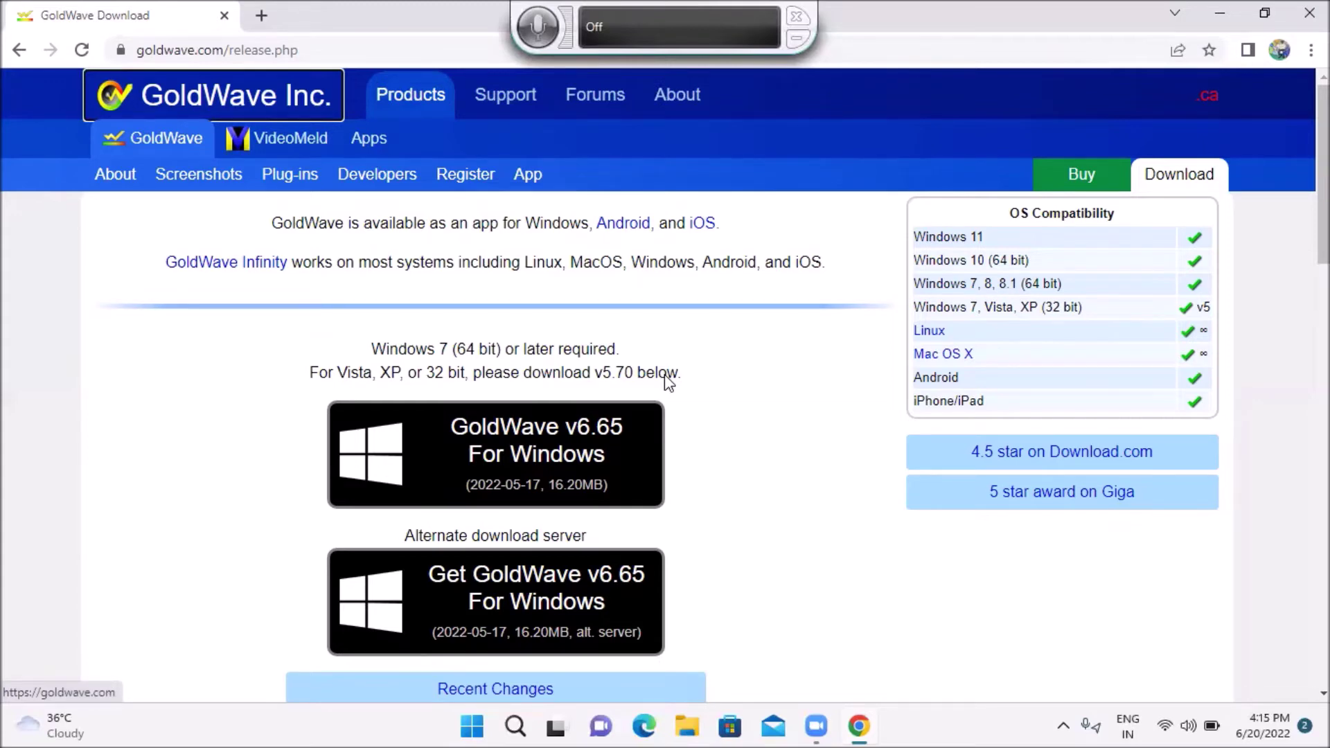
key(Tab)
key(Tab)
key(Tab)
key(Tab)
key(Tab)
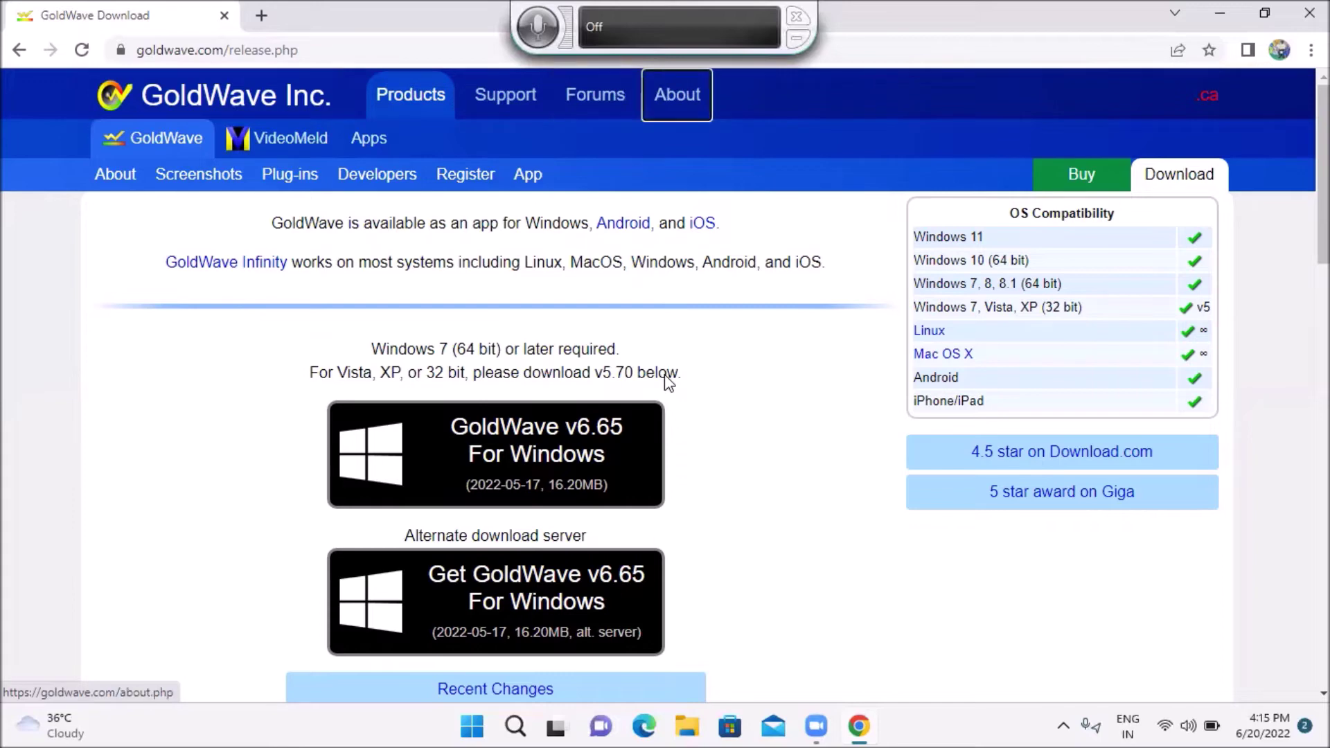
key(Tab)
key(Tab)
key(Tab)
key(Tab)
key(Tab)
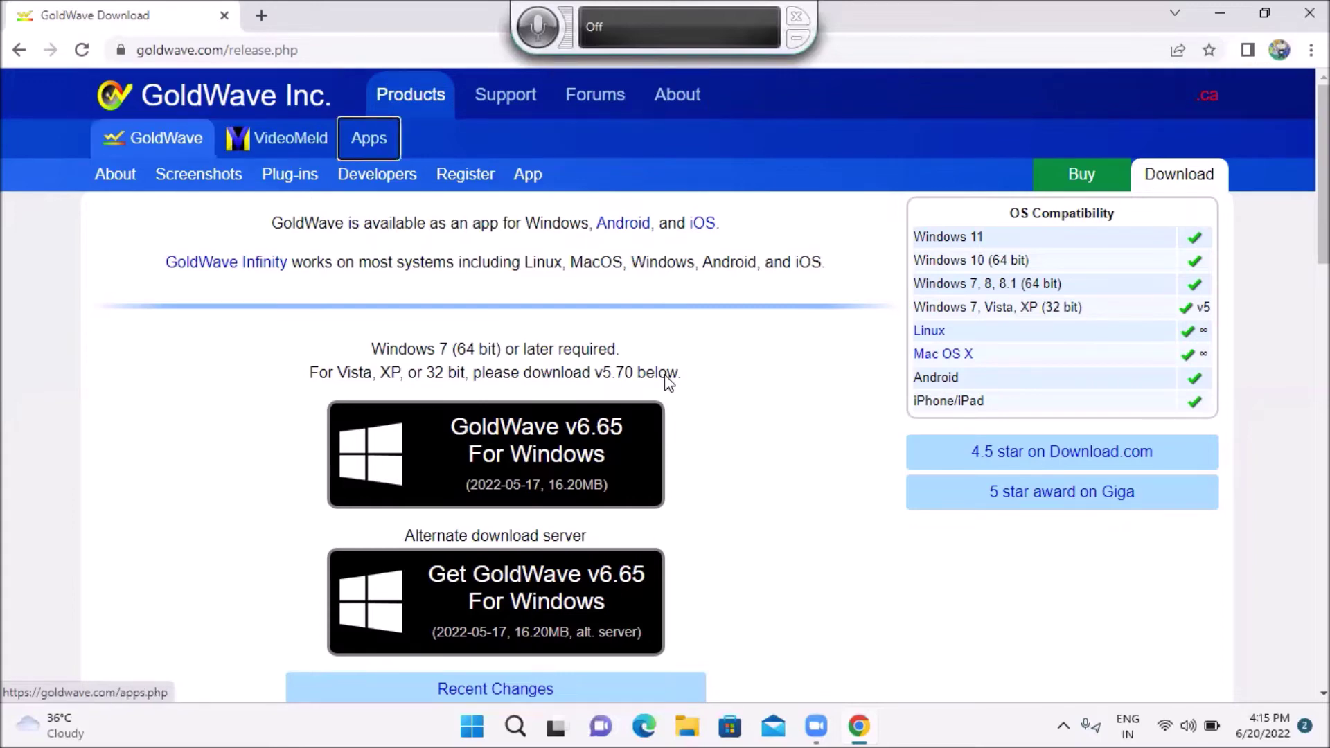
key(Tab)
key(Tab)
key(Tab)
key(Tab)
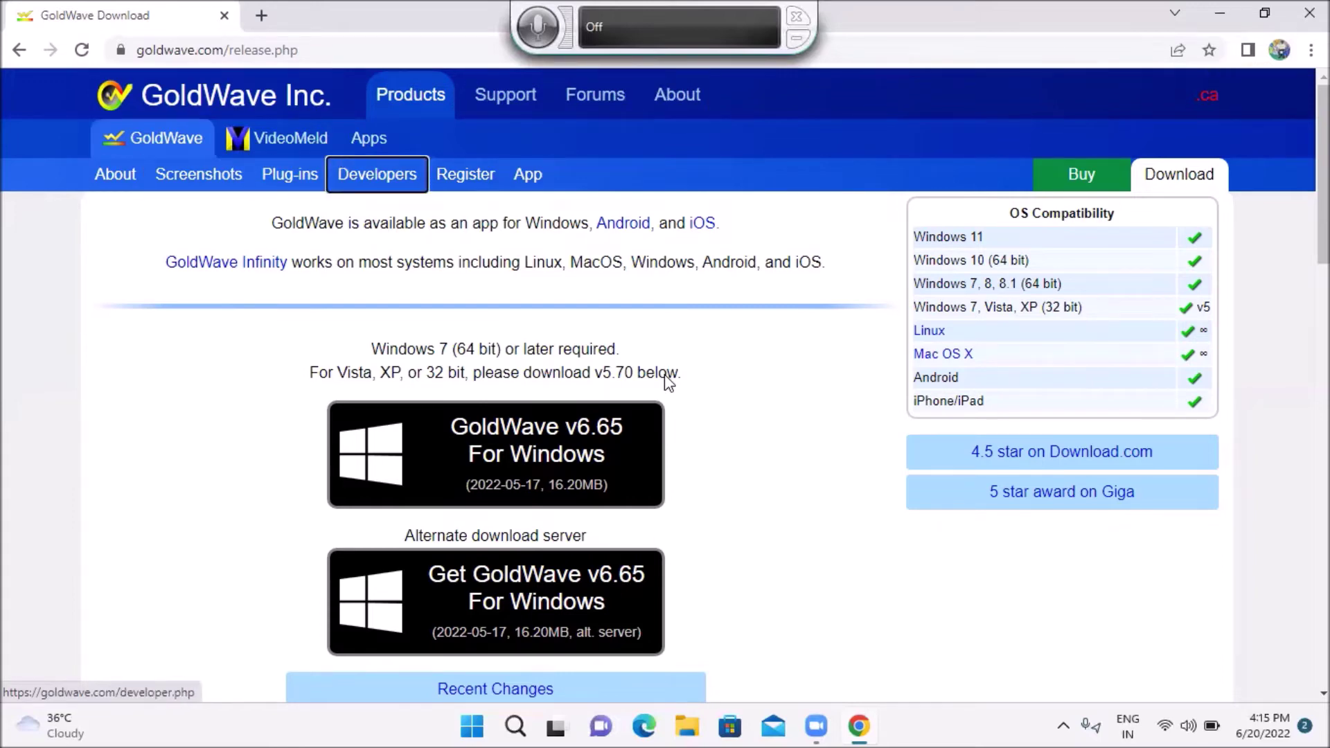
key(Tab)
key(Tab)
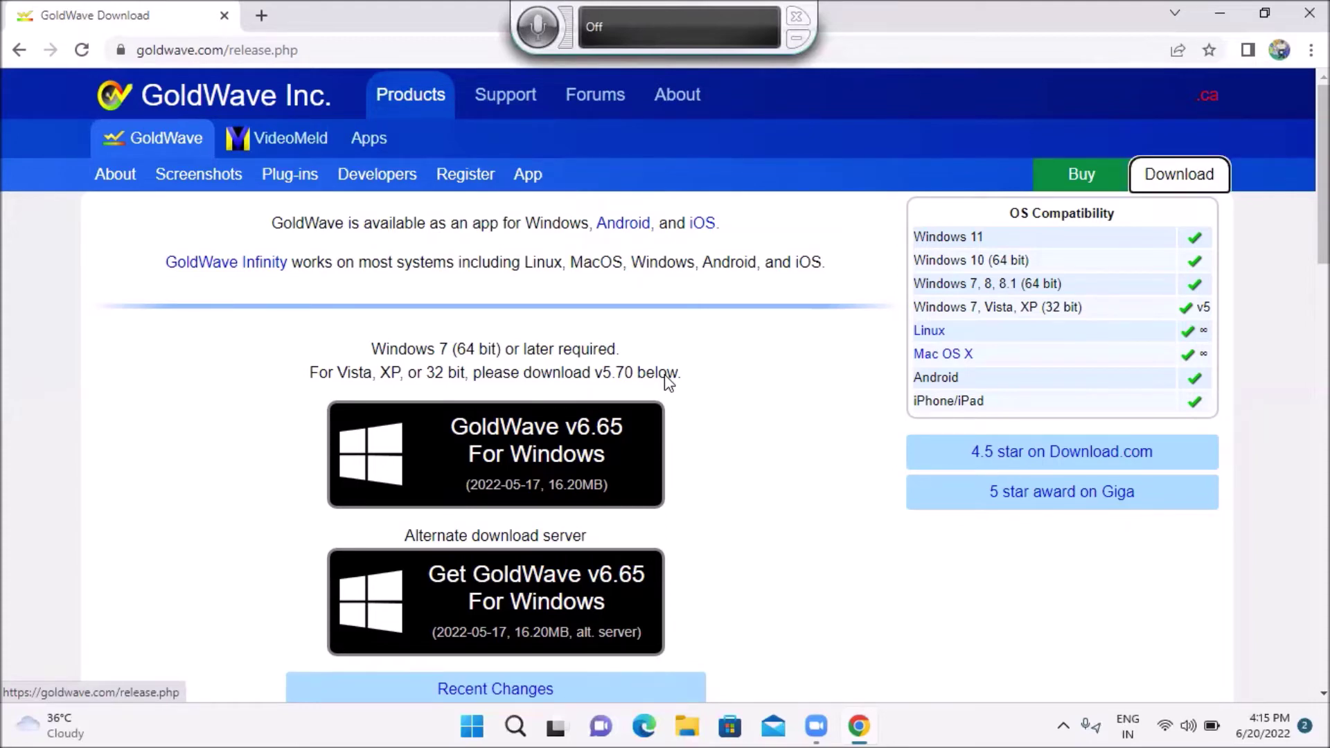
key(Tab)
key(Tab)
key(Tab)
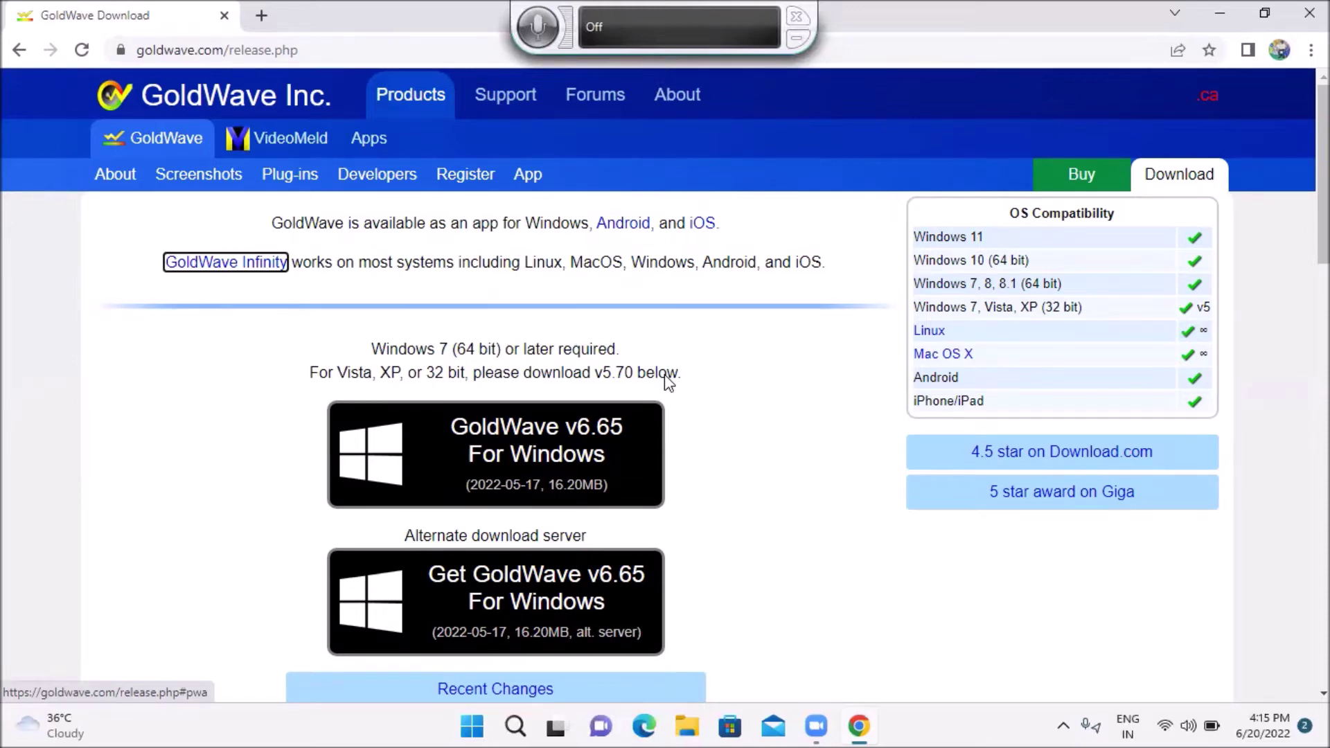
key(Tab)
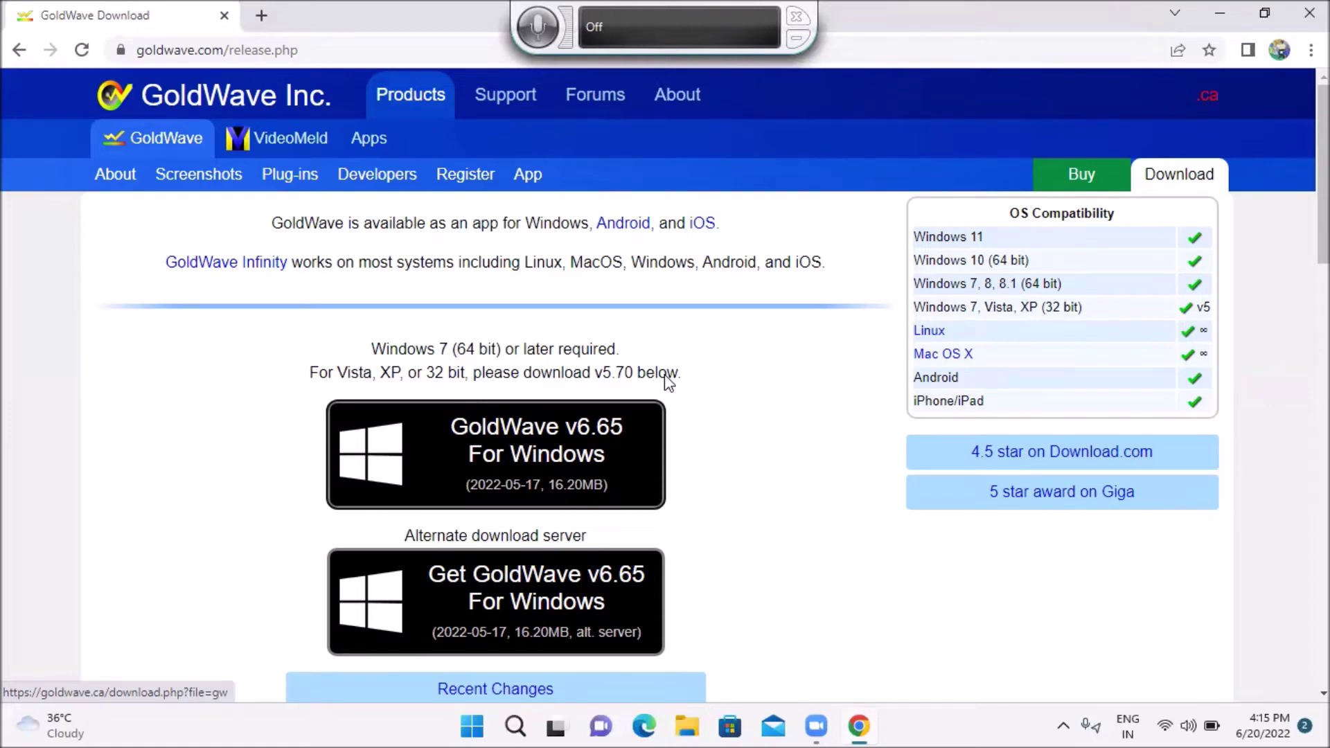
click(667, 381)
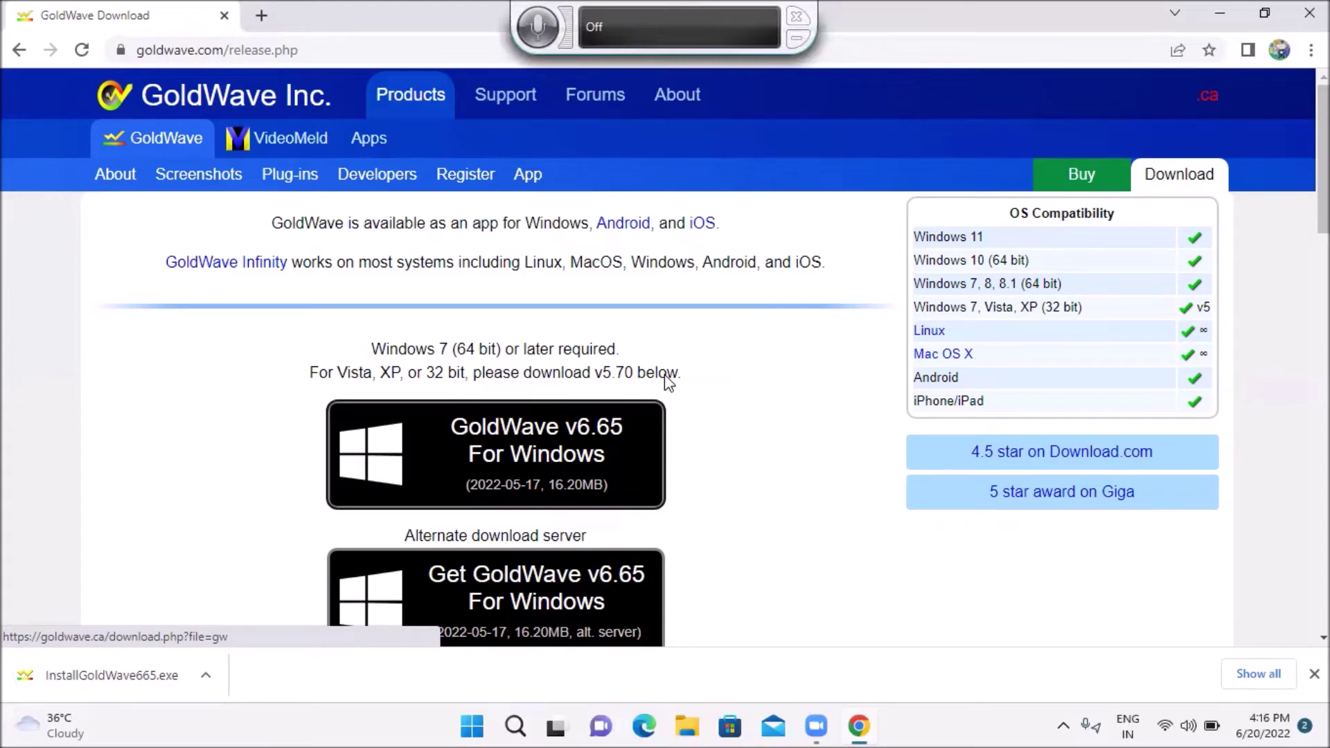
key(alt+F4)
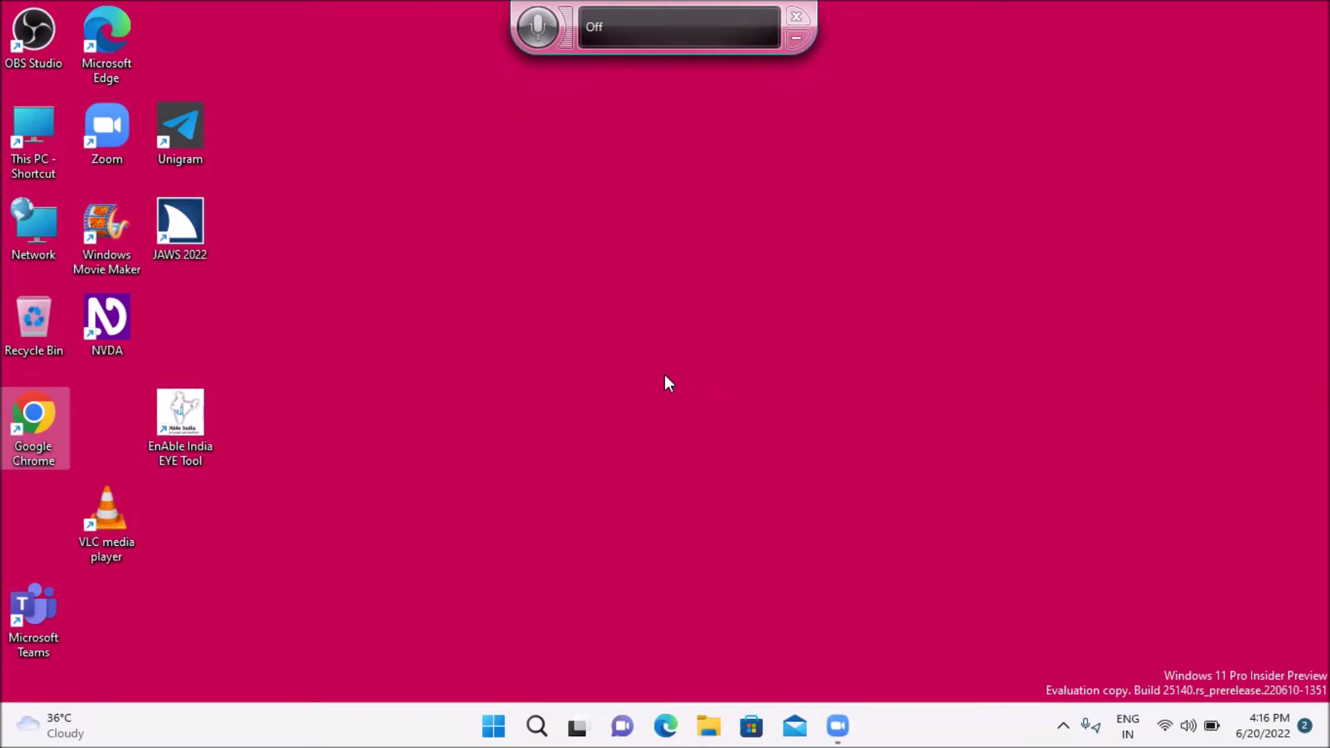
Step: Open the Downloads folder in File Explorer
key(t)
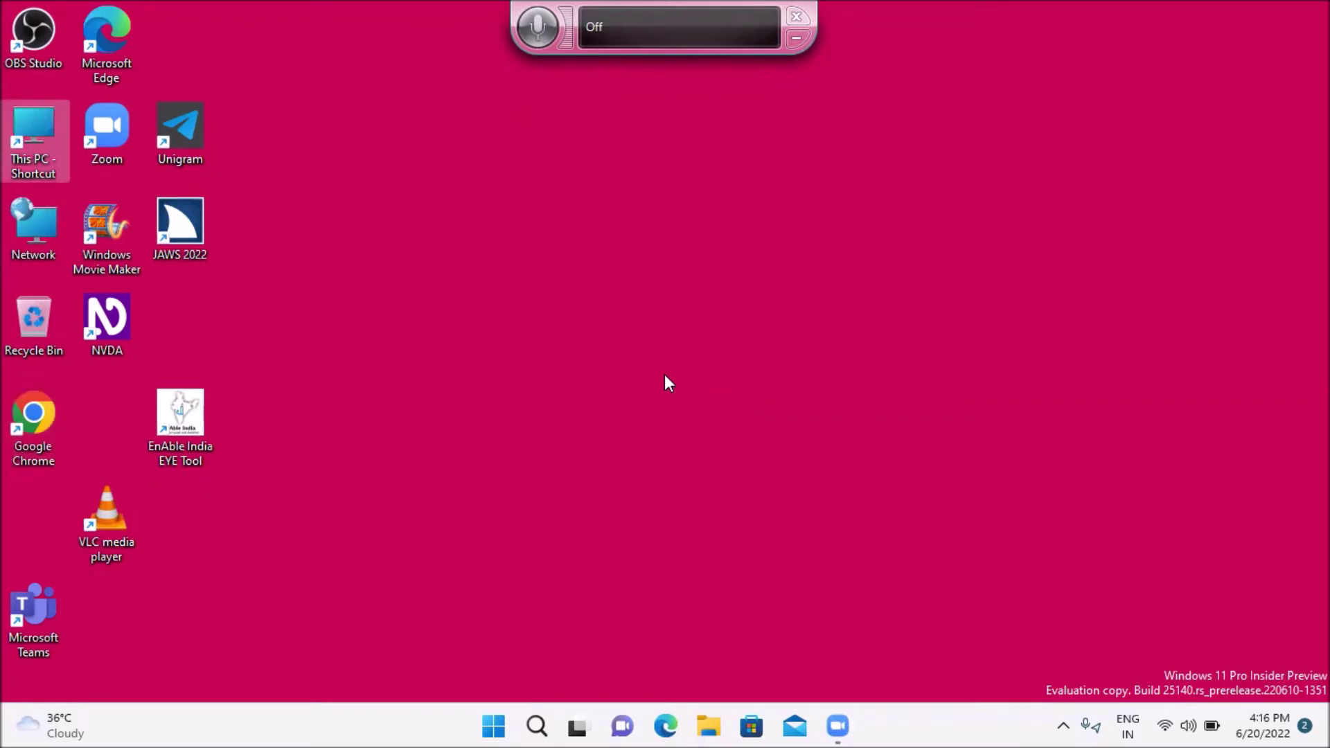
click(667, 384)
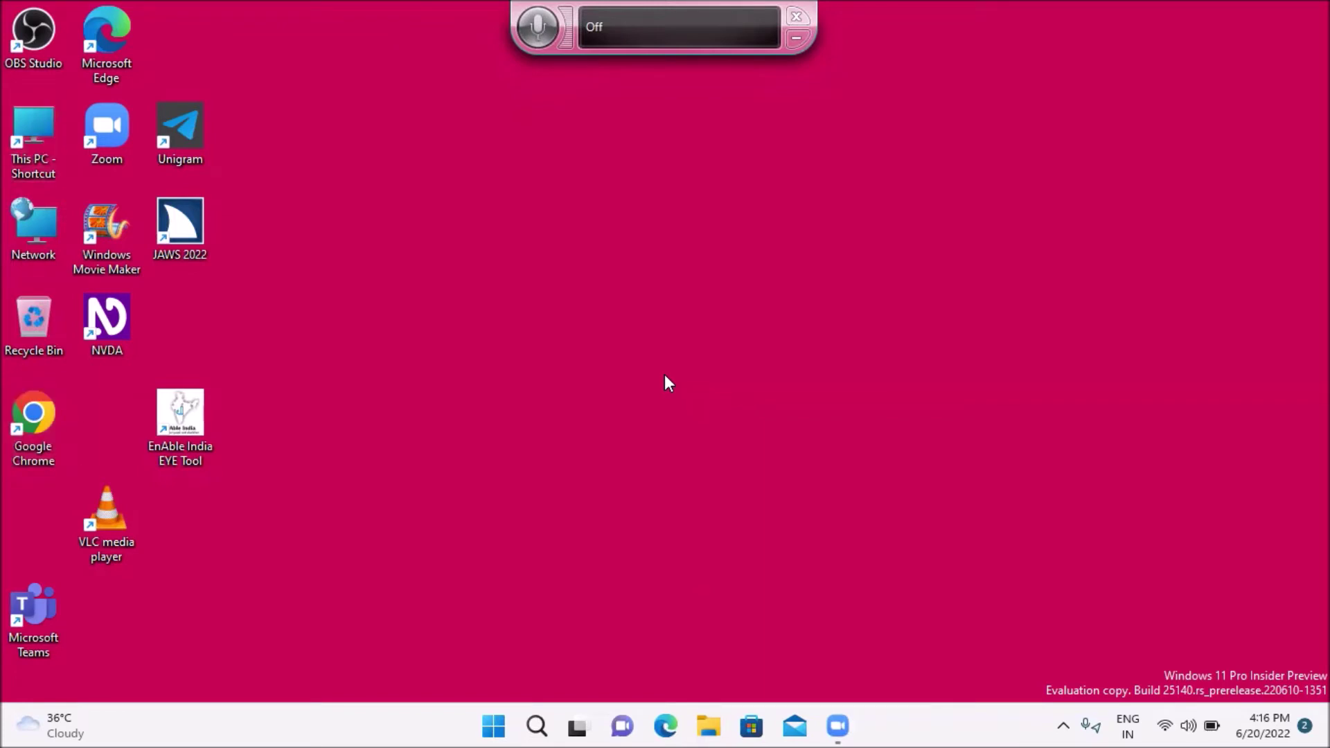
key(super+e)
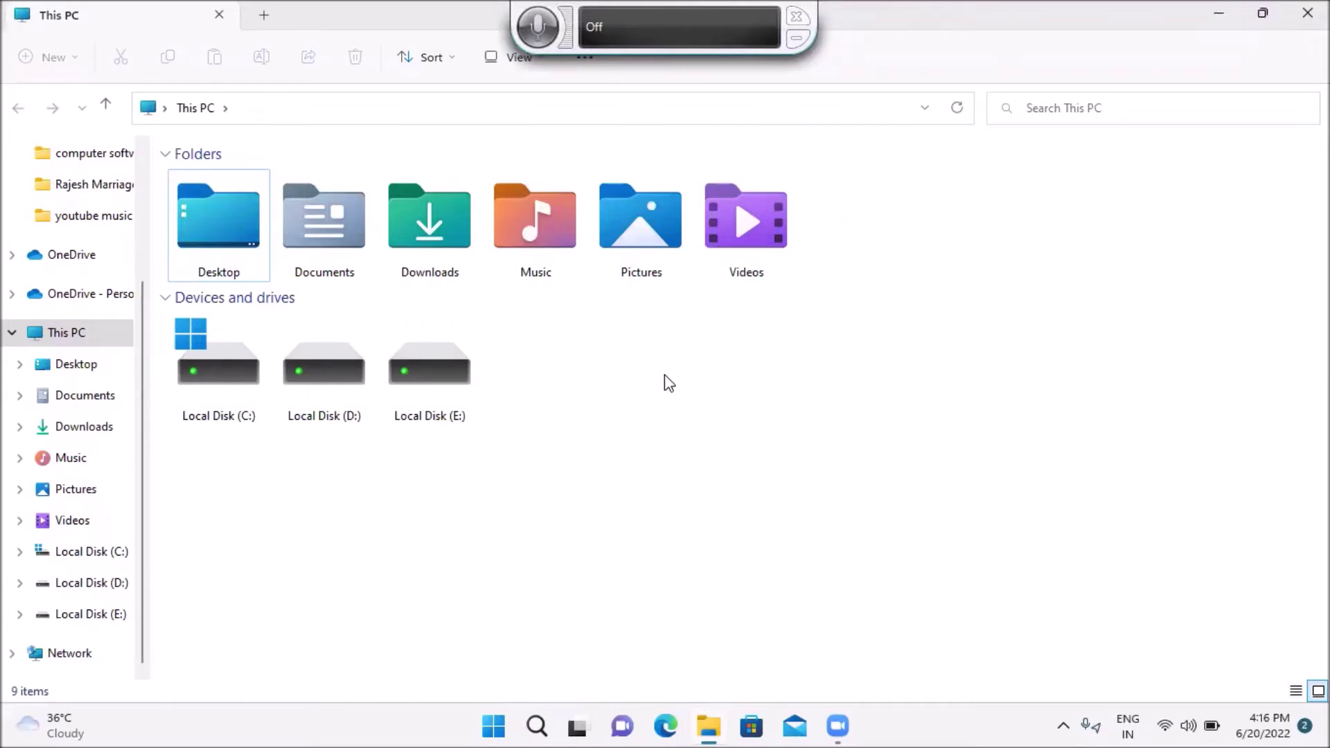
key(Right)
key(Right)
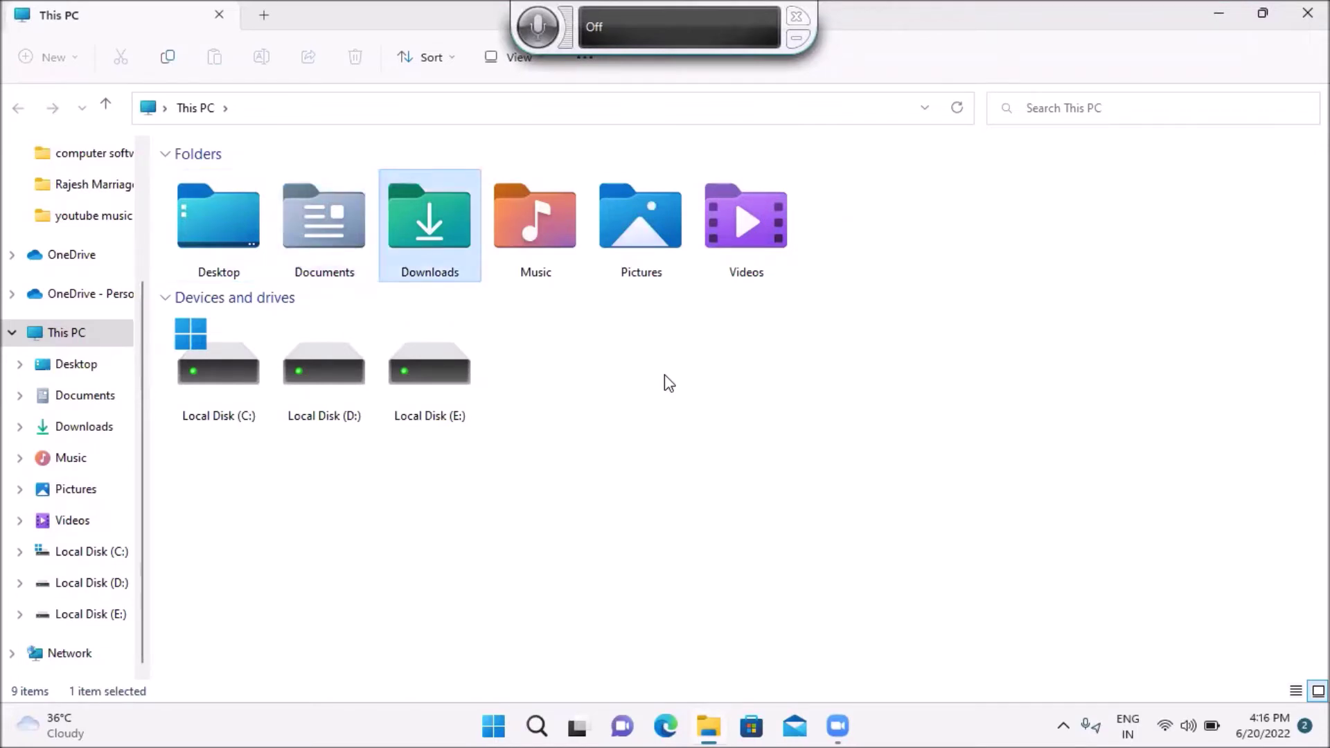
key(Return)
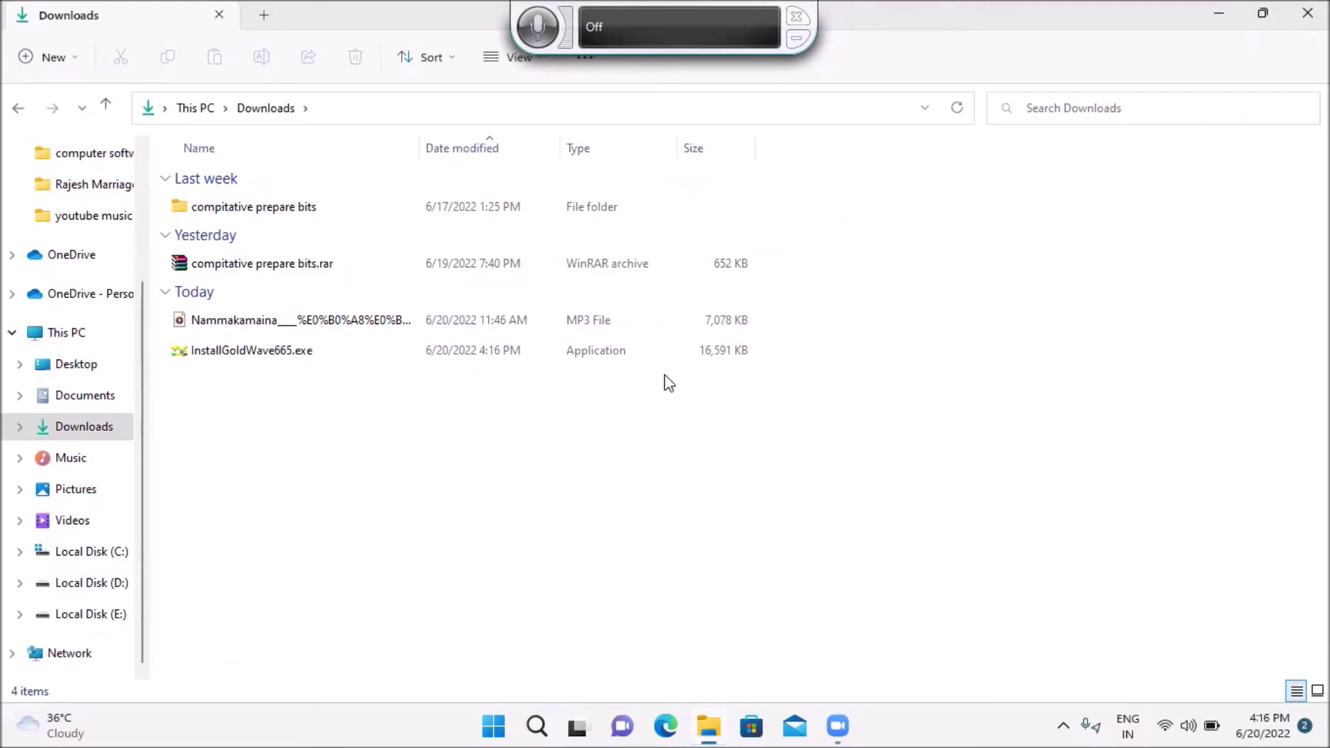
Step: Run InstallGoldWave665.exe and proceed to the installation options
key(End)
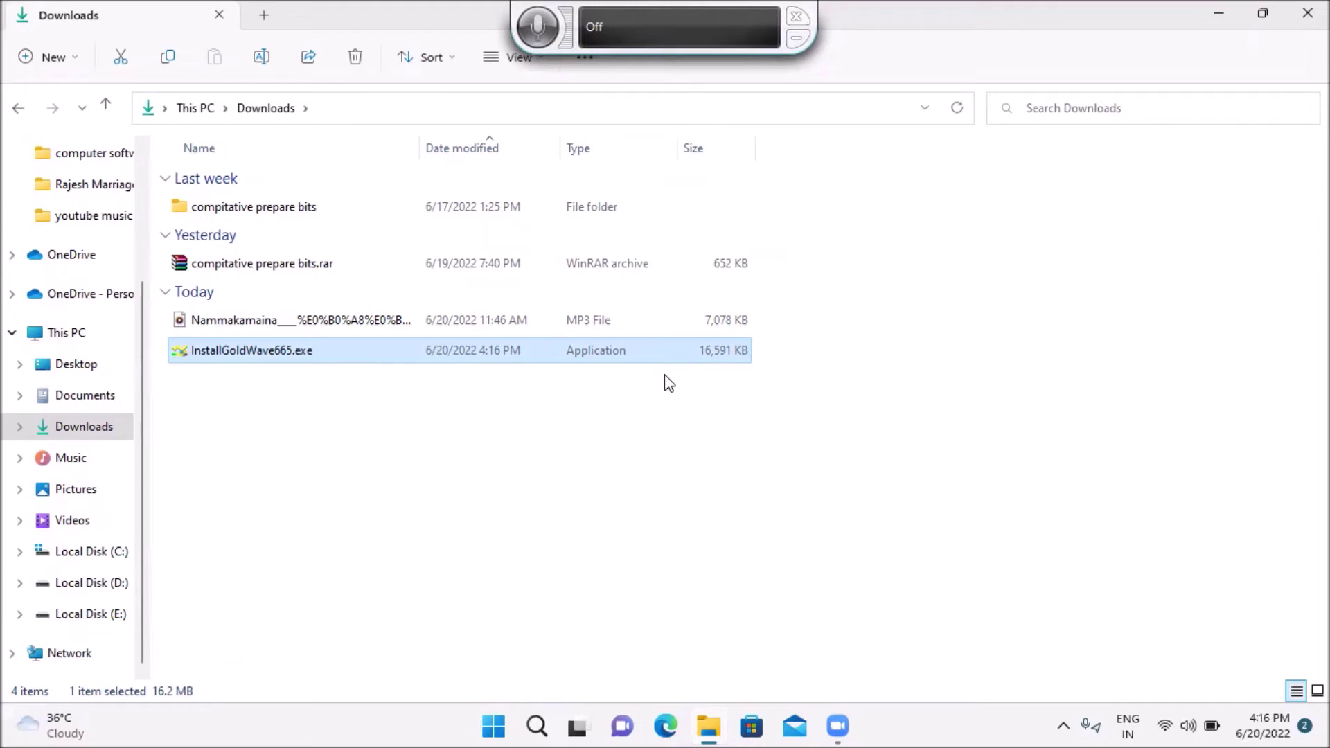
key(Up)
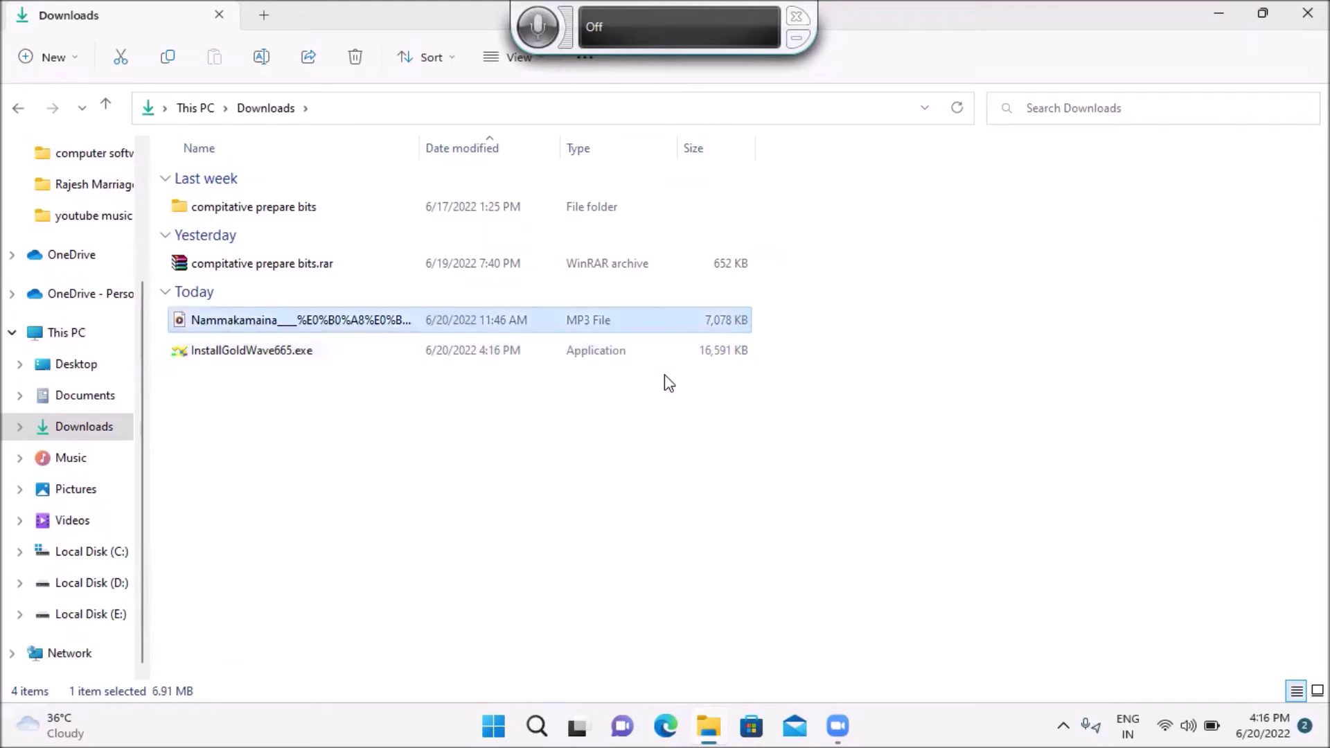
key(Down)
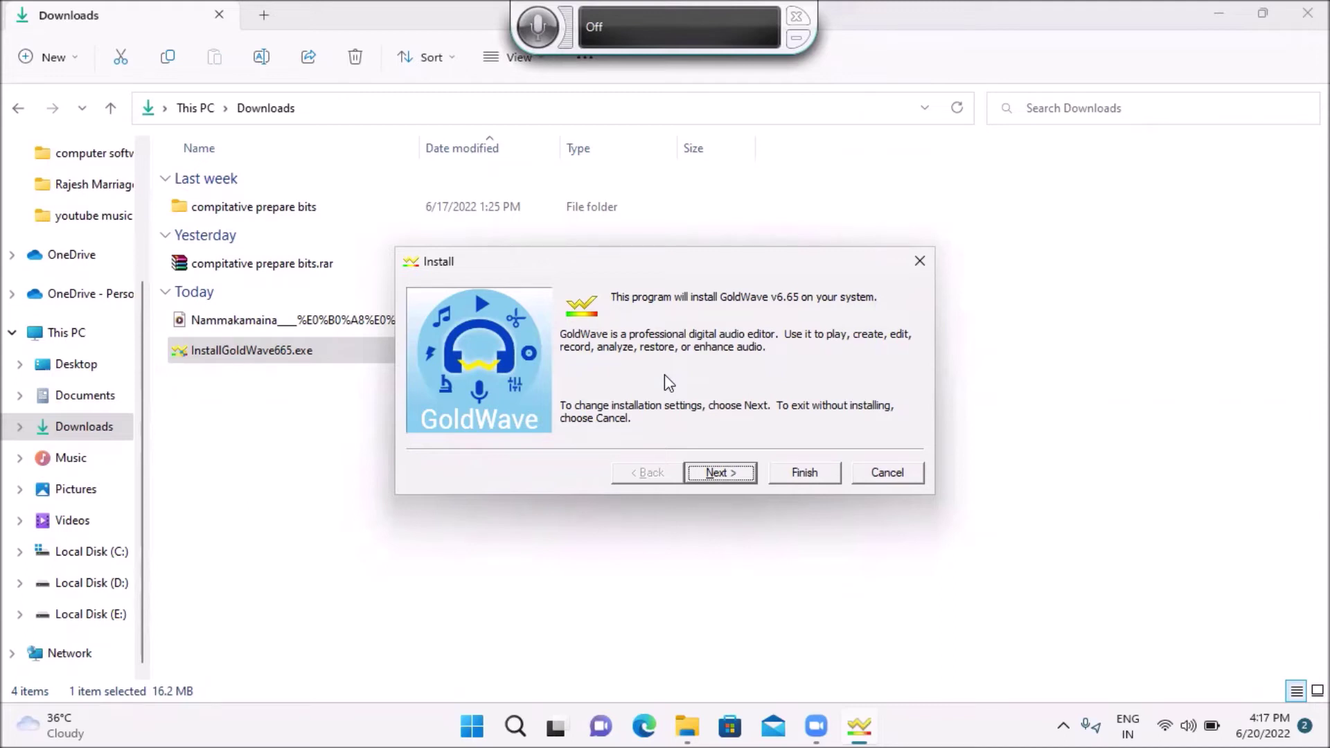
key(Return)
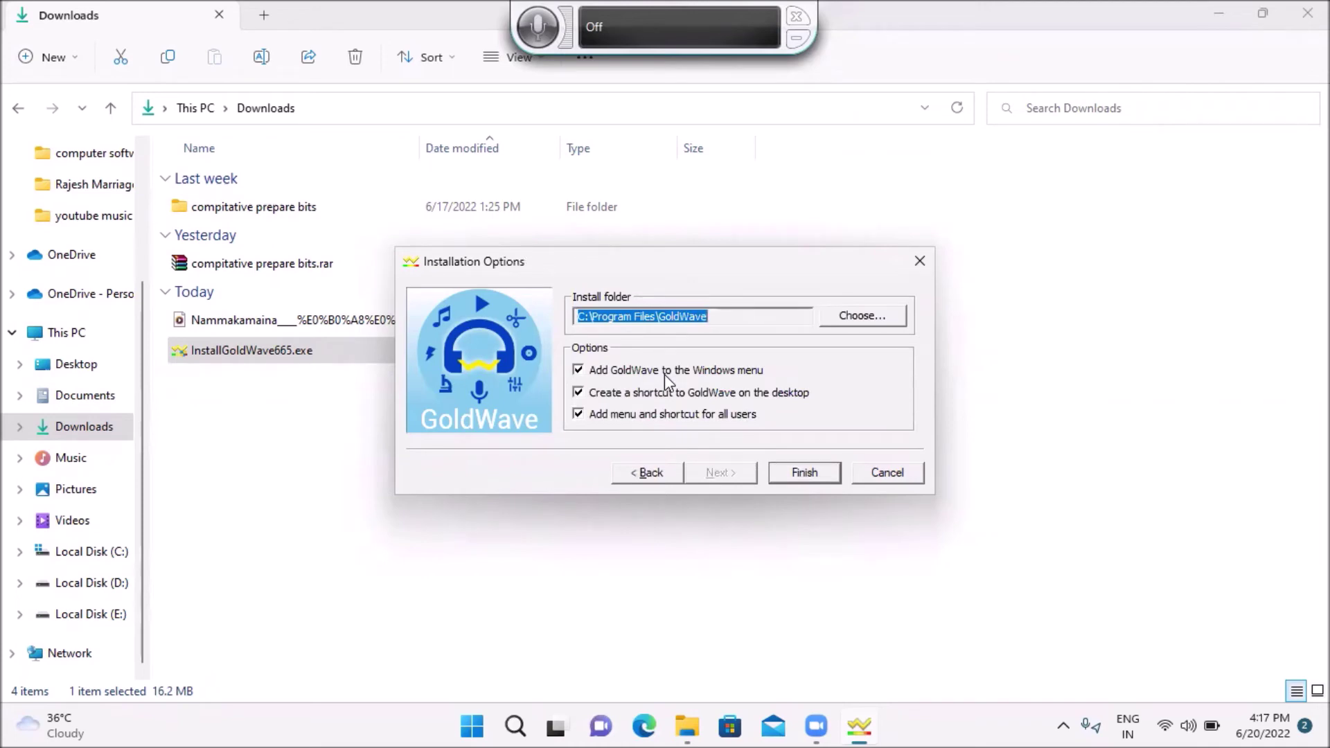
Step: Install GoldWave in C:\Program Files\GoldWave, keeping the Windows menu entry, desktop shortcut and all-users options enabled, and dismiss the completion message
key(Tab)
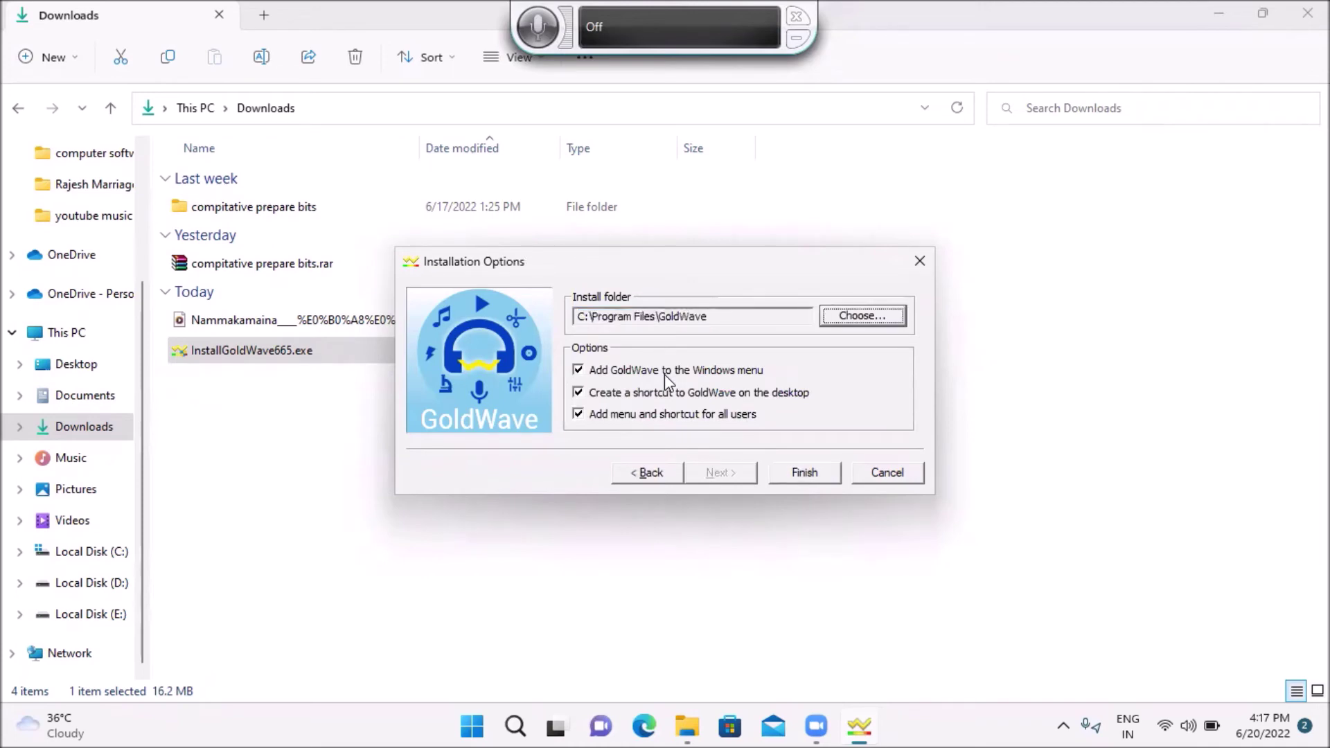
key(Tab)
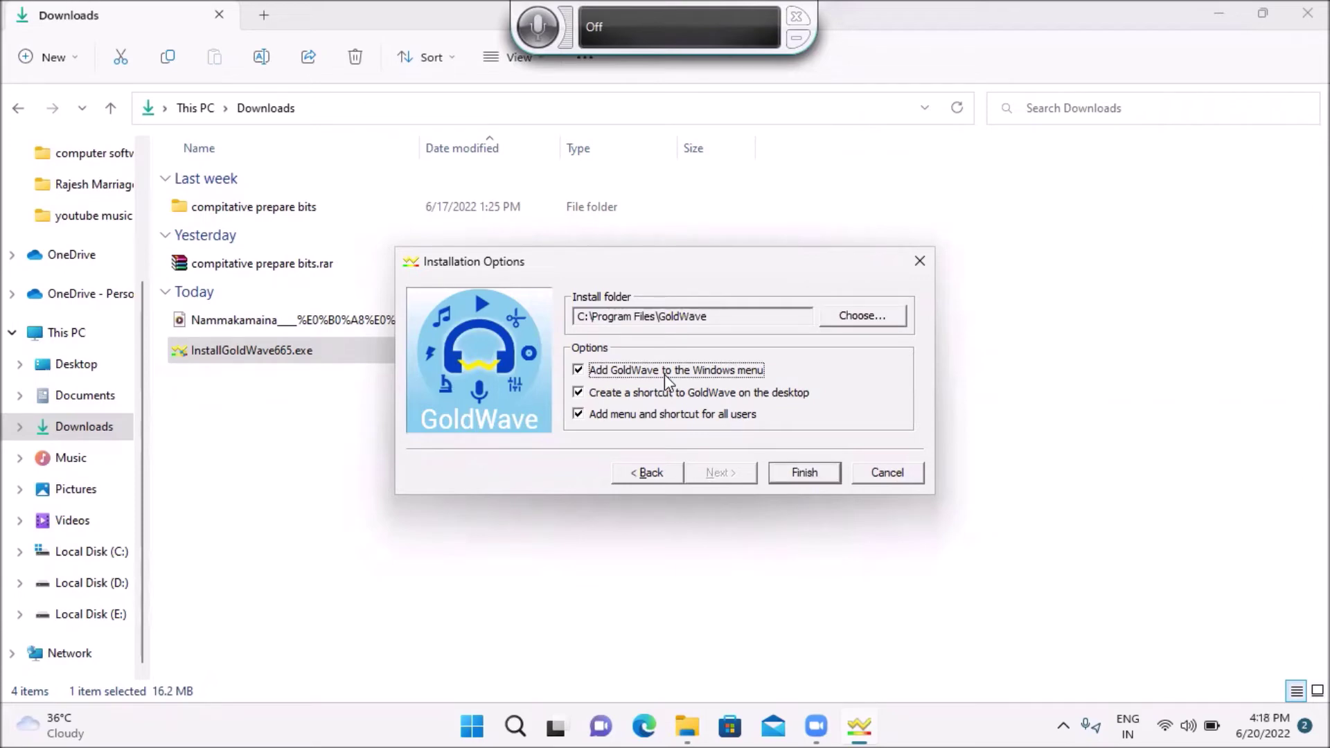
key(Tab)
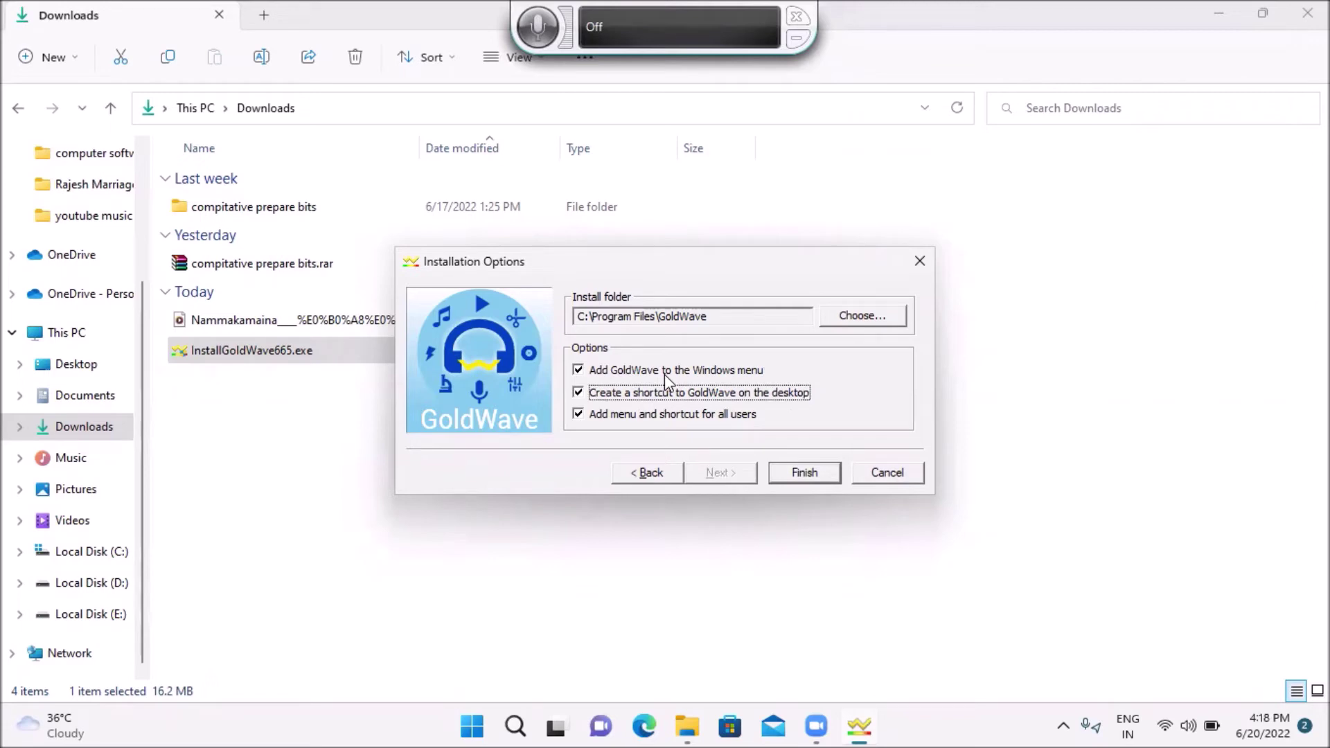
key(Tab)
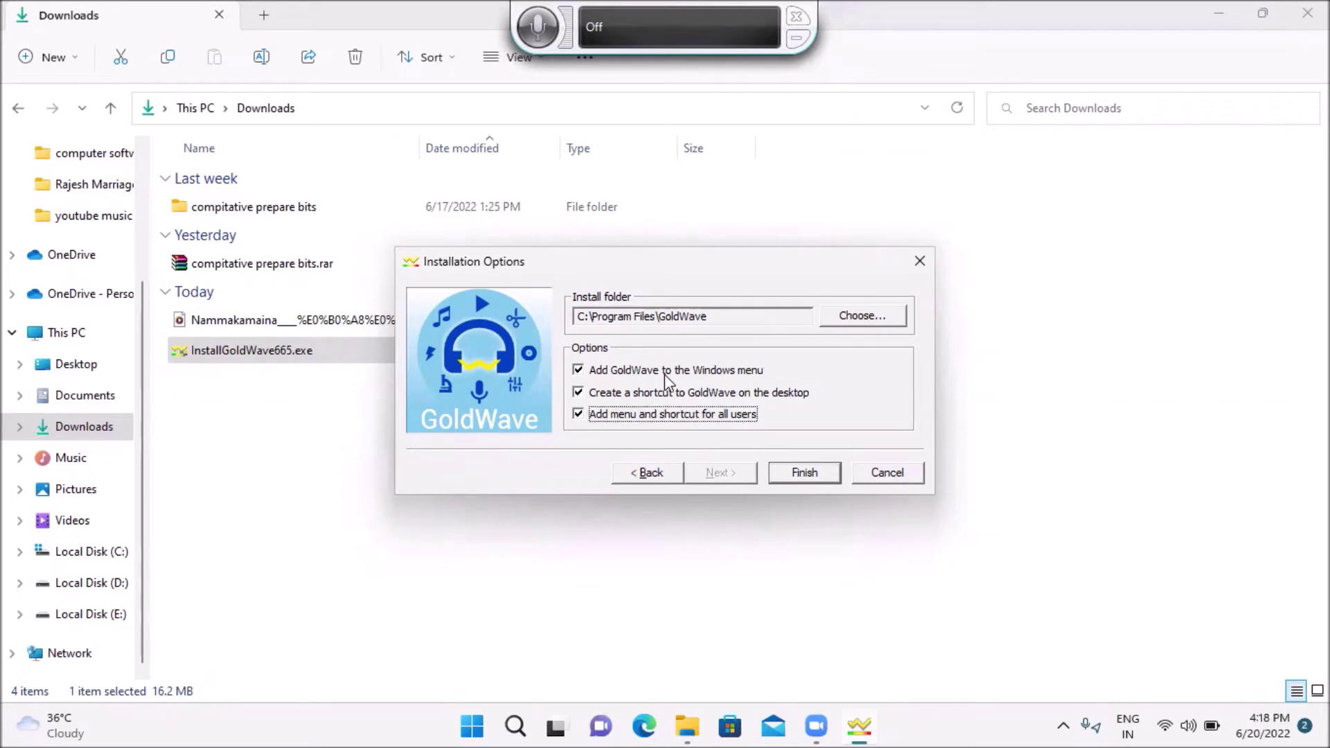
key(Tab)
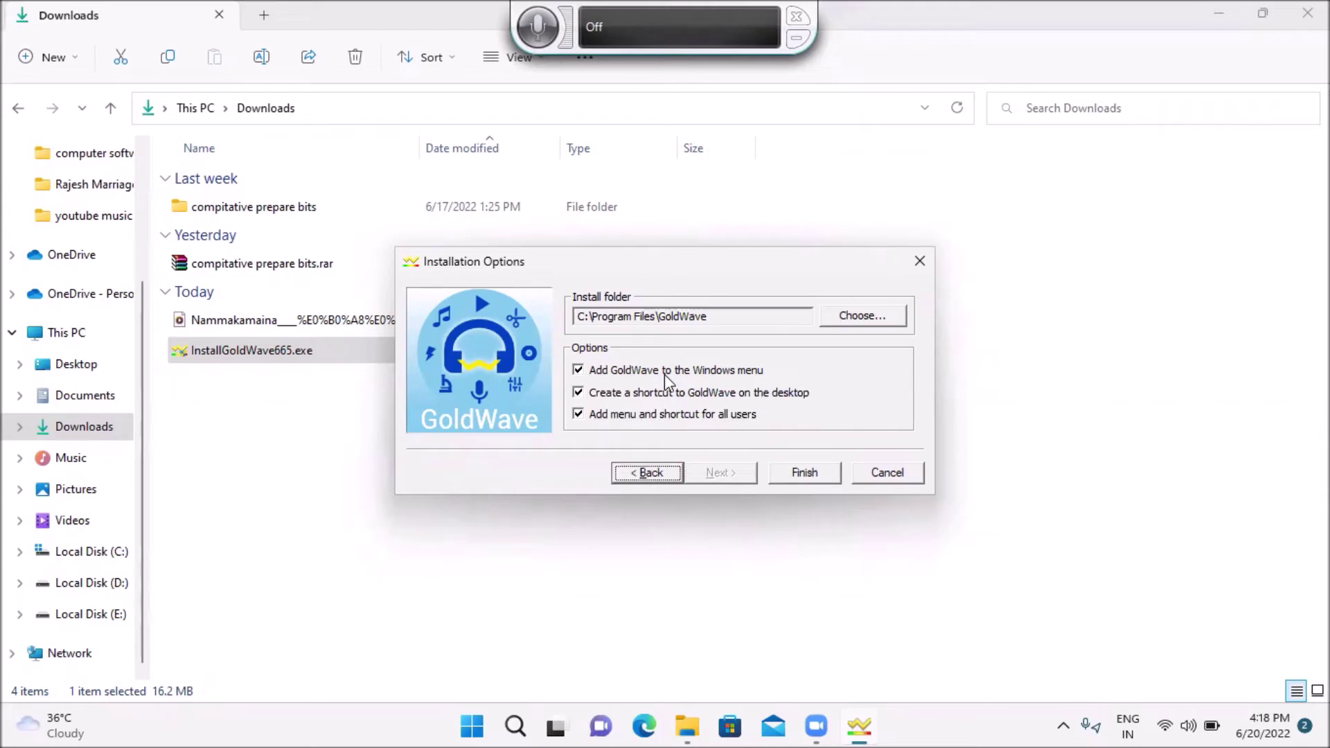
key(Tab)
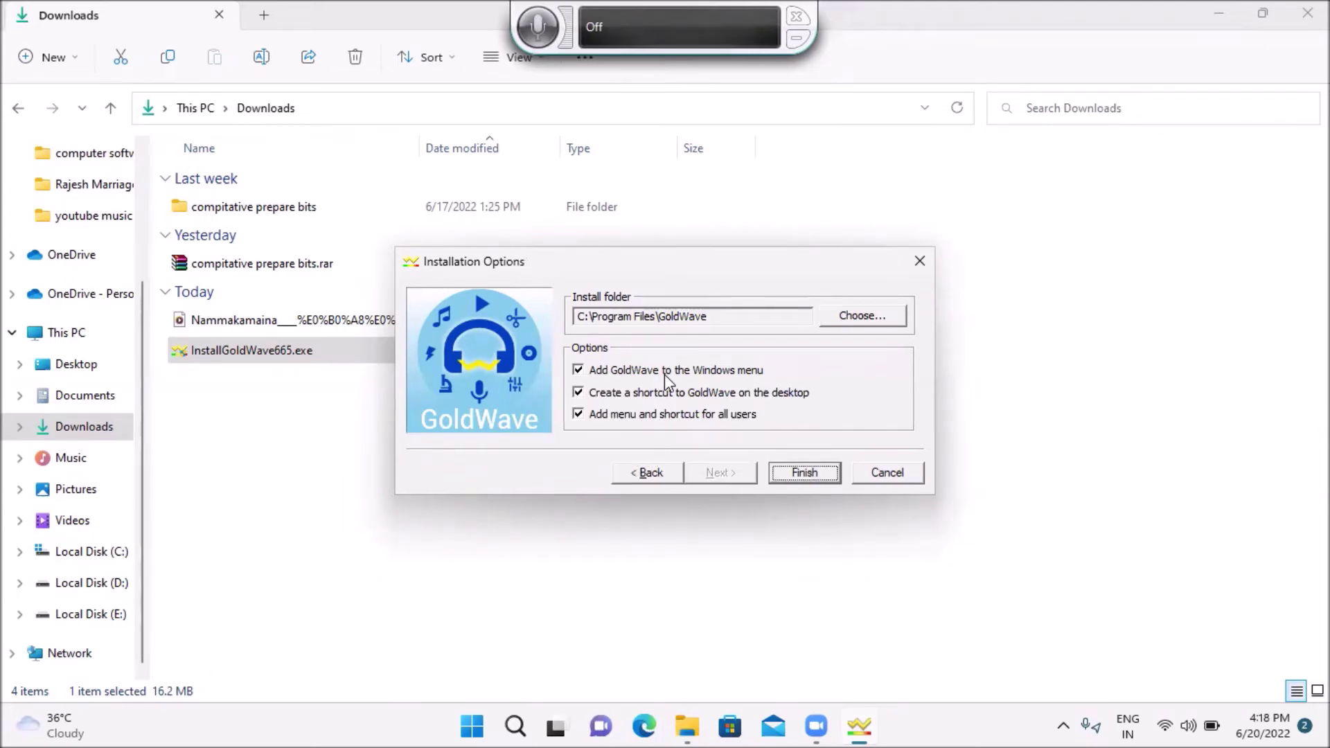
key(Return)
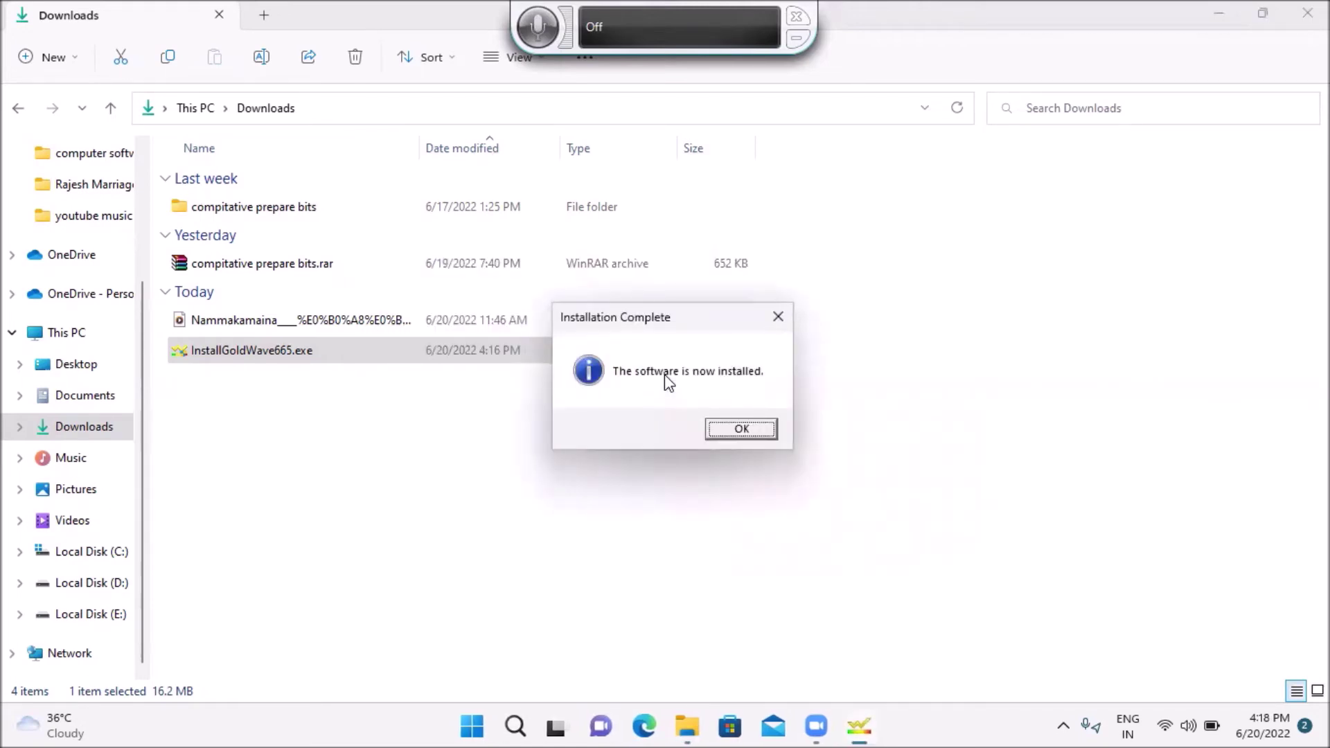
key(Return)
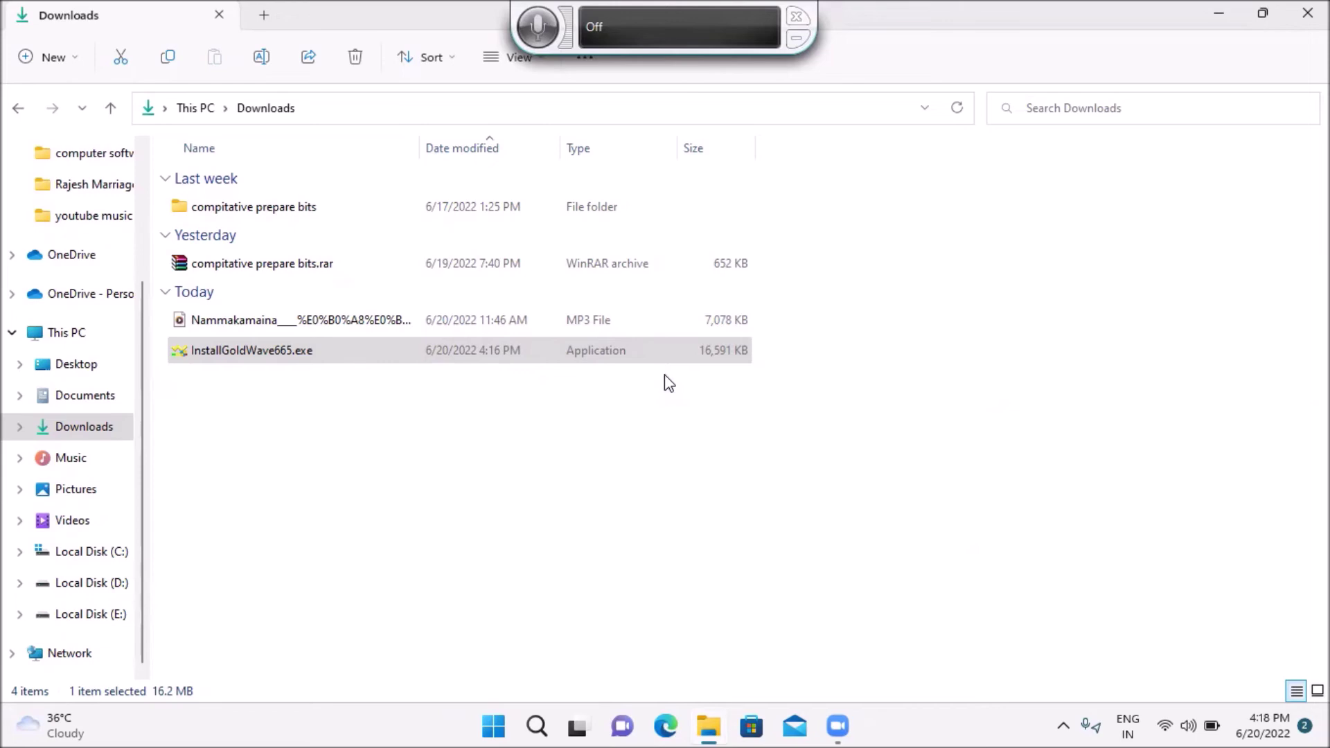
Step: Show the desktop and launch GoldWave from its shortcut
key(super+d)
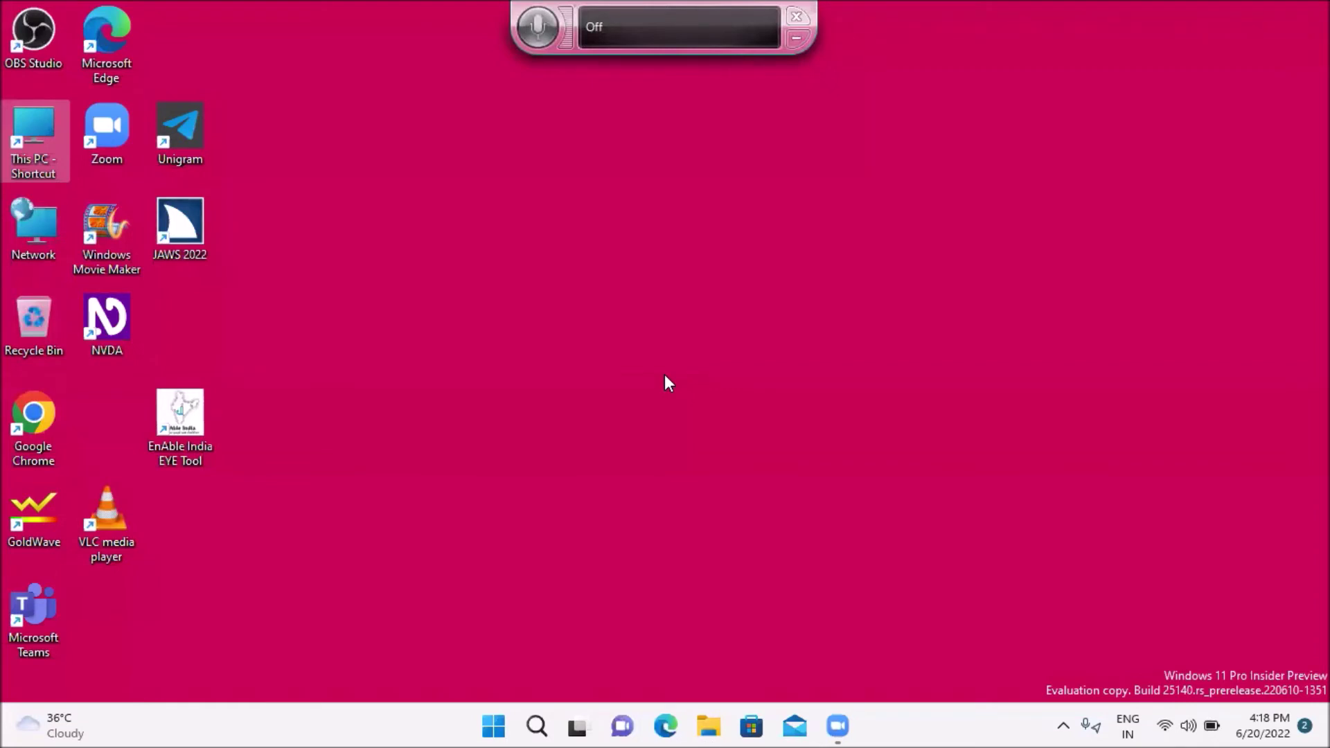
key(g)
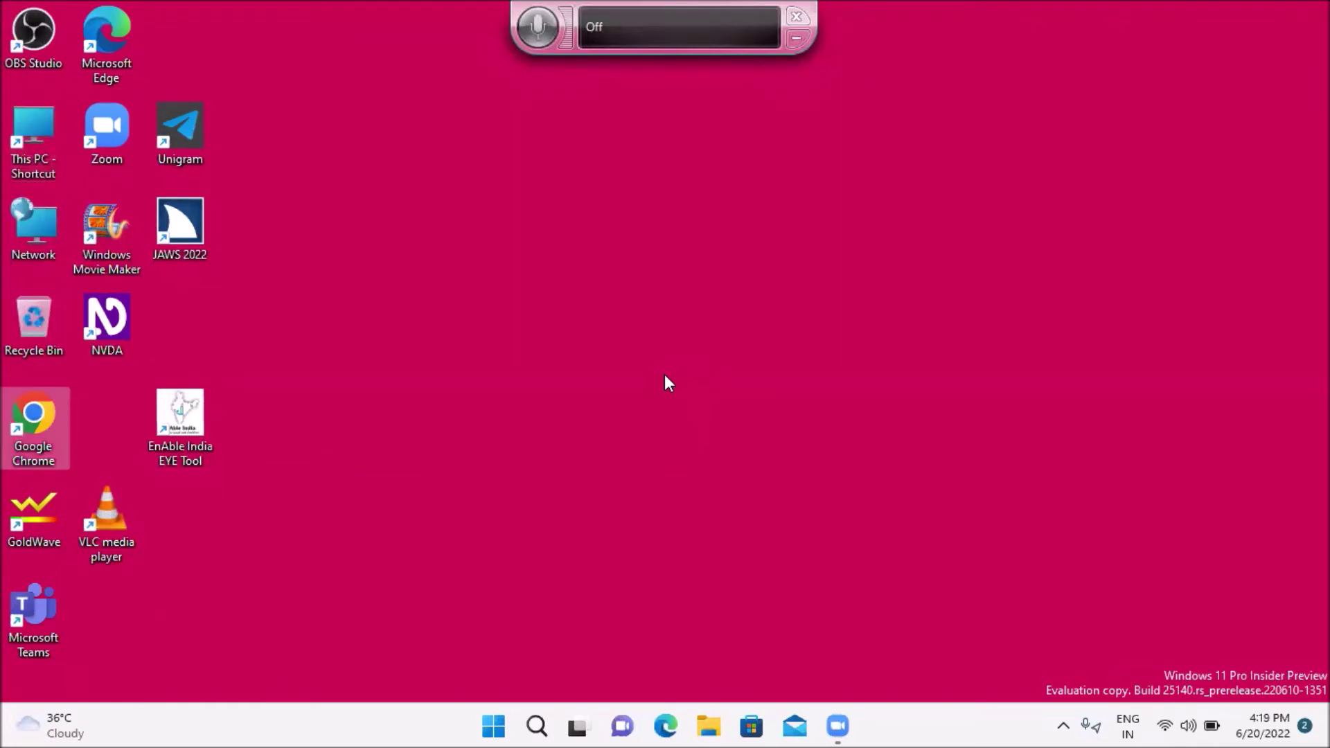
key(g)
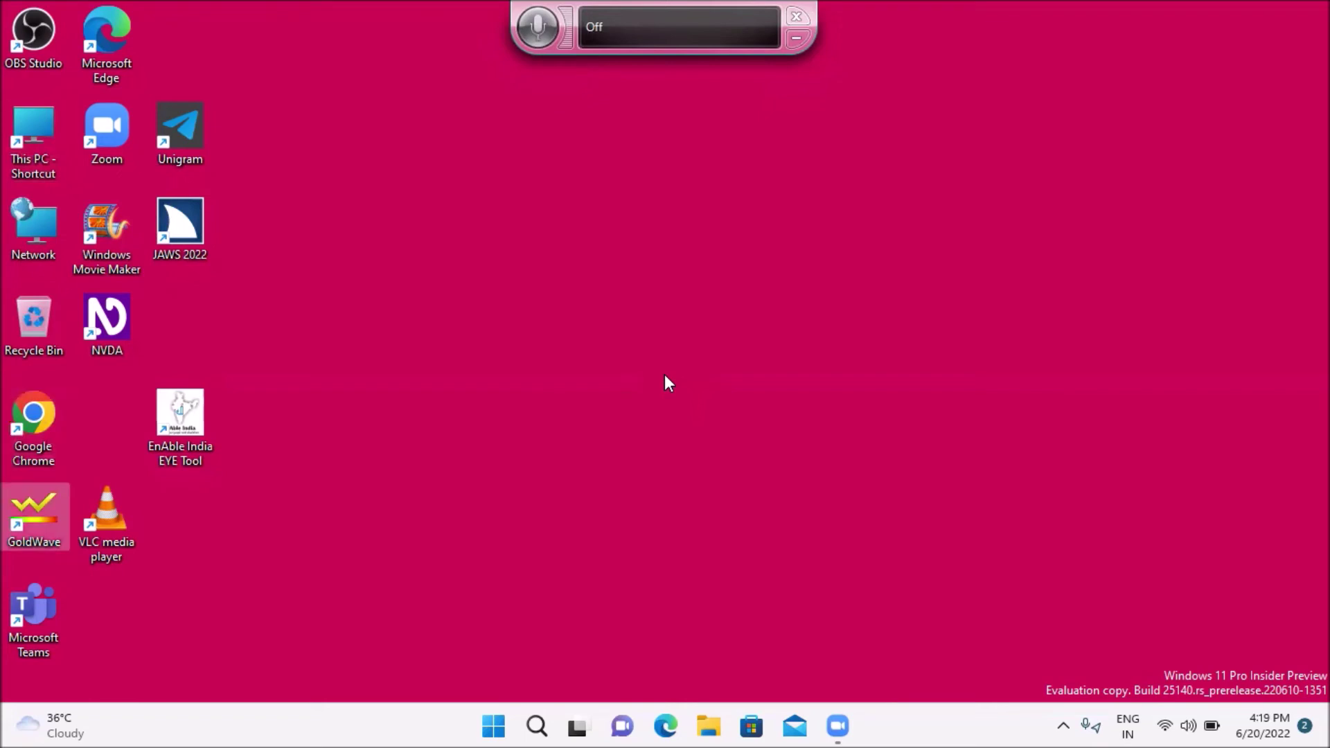
key(Return)
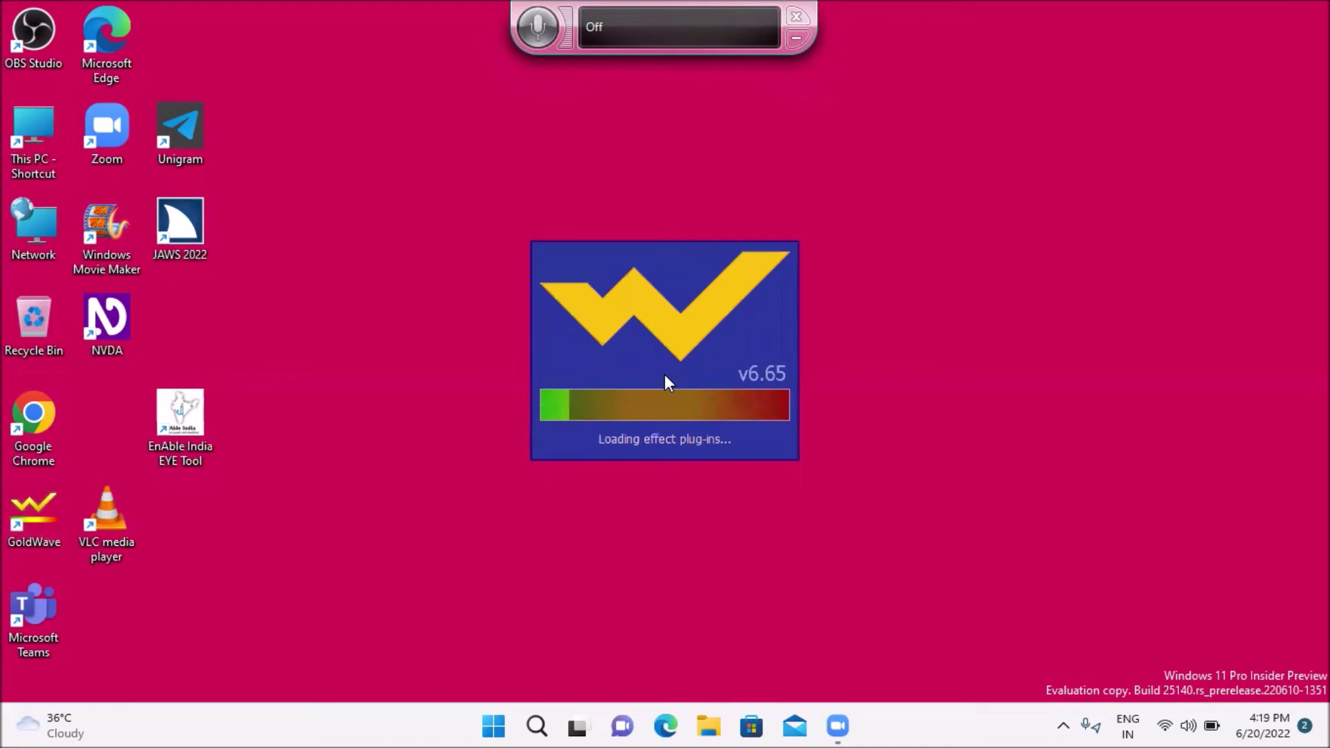